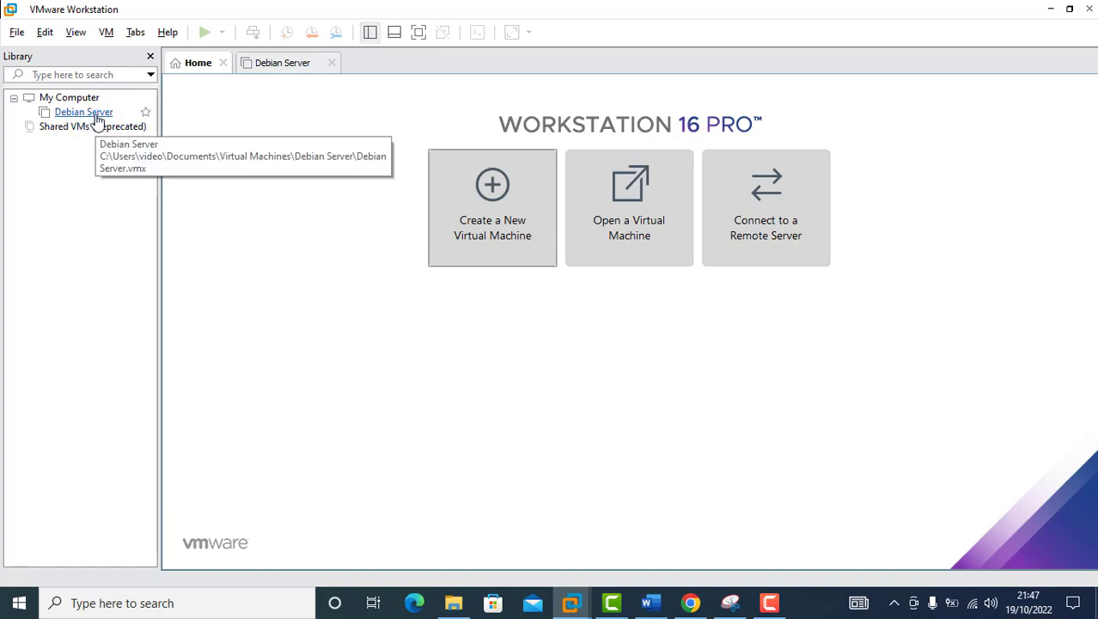
Step: Start the Clone Virtual Machine wizard for Debian Server and reach the clone-type page
{"action": "left_click", "coordinate": [96, 117]}
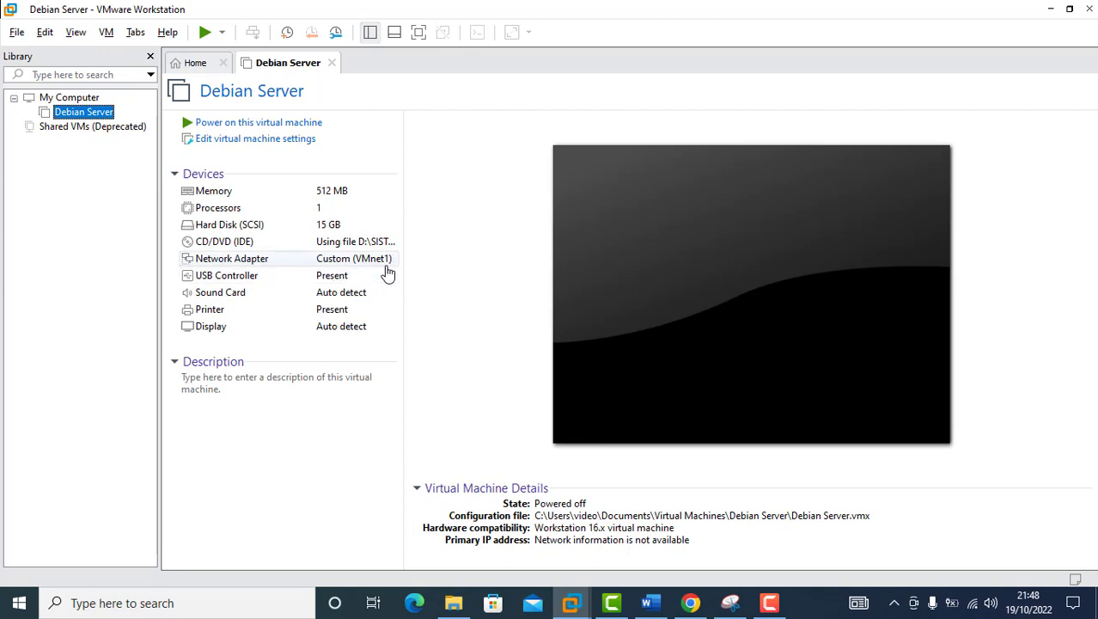
{"action": "right_click", "coordinate": [93, 120]}
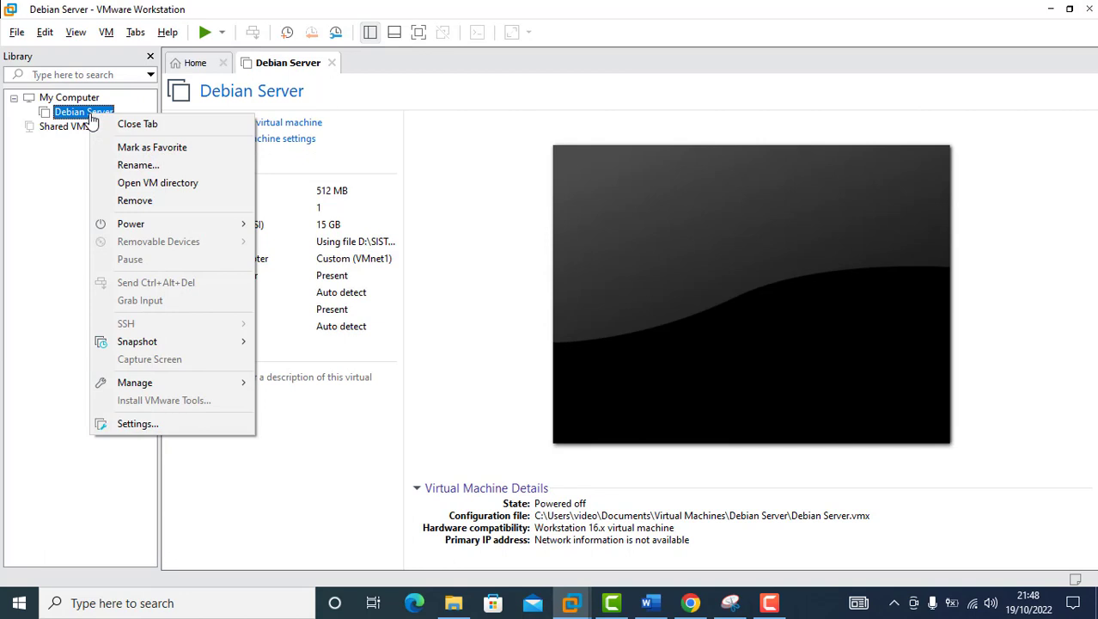
{"action": "mouse_move", "coordinate": [196, 383]}
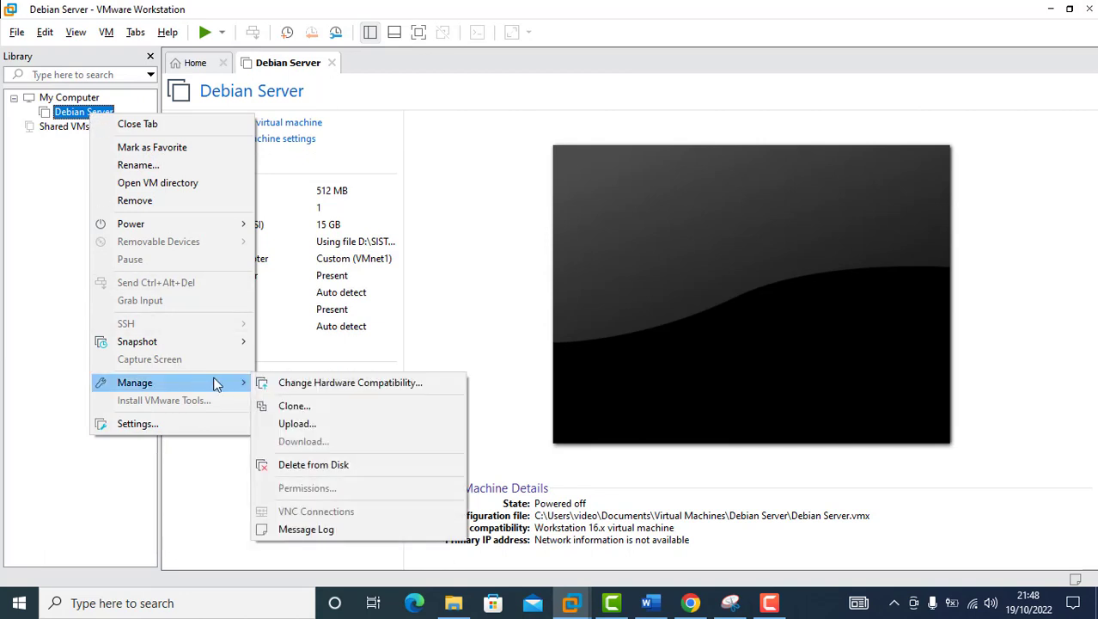
{"action": "left_click", "coordinate": [307, 407]}
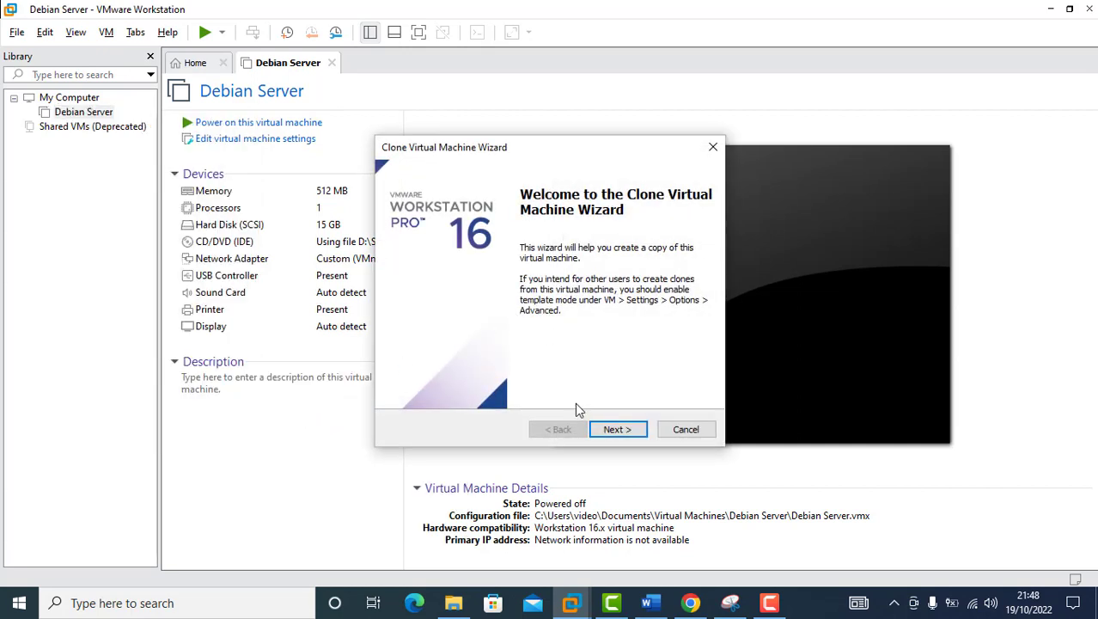
{"action": "left_click", "coordinate": [634, 431]}
{"action": "left_click", "coordinate": [634, 431]}
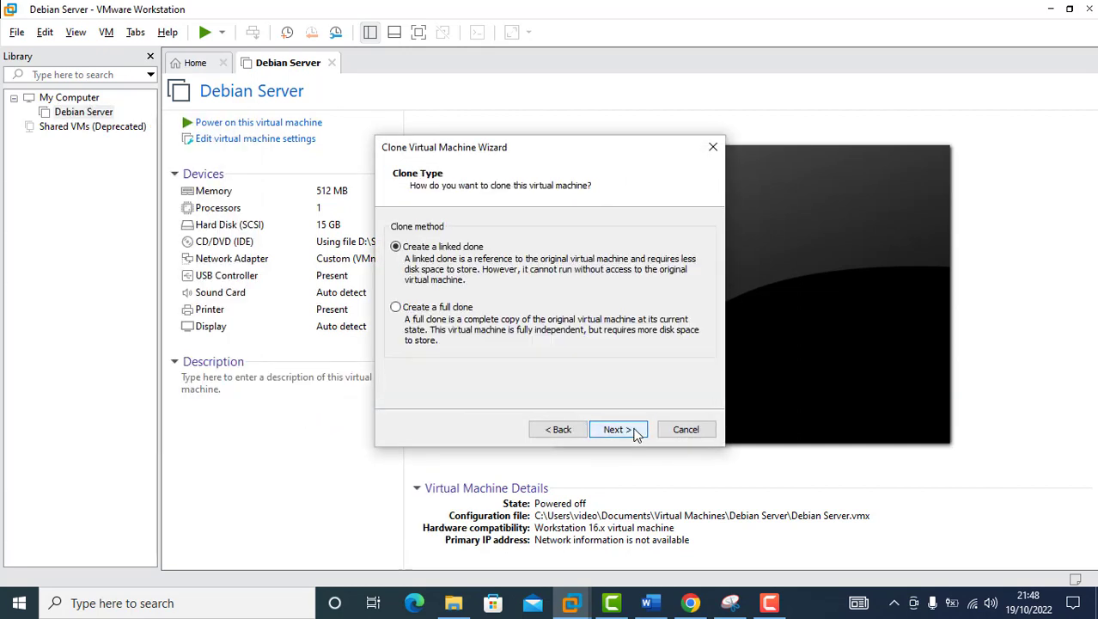
Step: Create a full clone named 'Debian Client' and close the finished wizard
{"action": "left_click", "coordinate": [420, 311]}
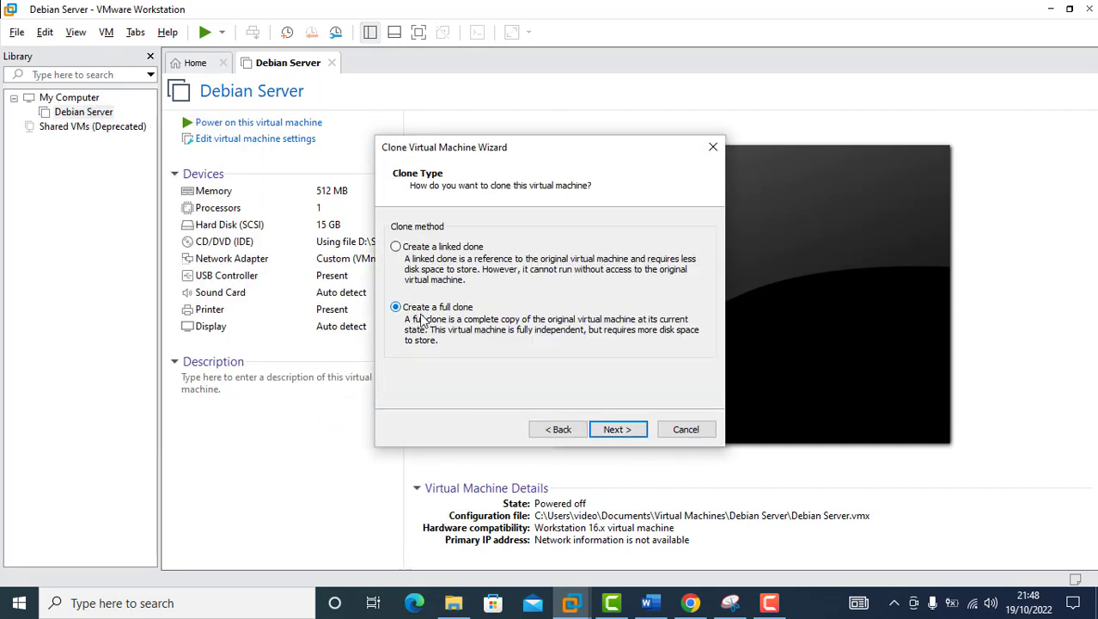
{"action": "left_click", "coordinate": [616, 429]}
{"action": "left_click_drag", "start_coordinate": [509, 245], "coordinate": [264, 231]}
{"action": "type", "text": "Debain"}
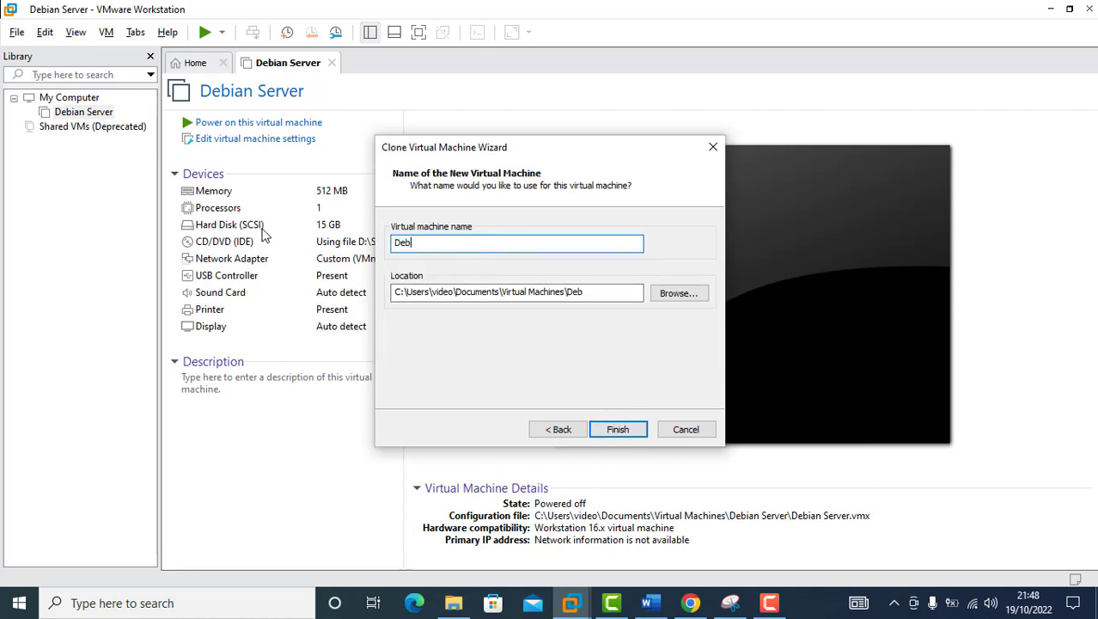
{"action": "key", "text": "BackSpace"}
{"action": "key", "text": "BackSpace"}
{"action": "key", "text": "BackSpace"}
{"action": "type", "text": "ian Client"}
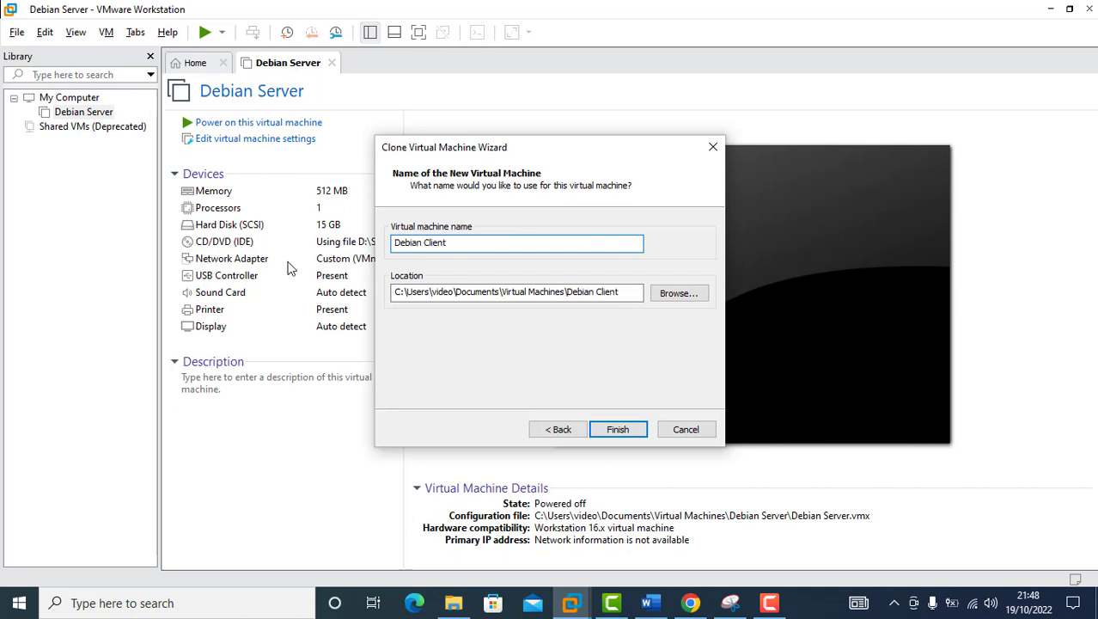
{"action": "left_click", "coordinate": [612, 428]}
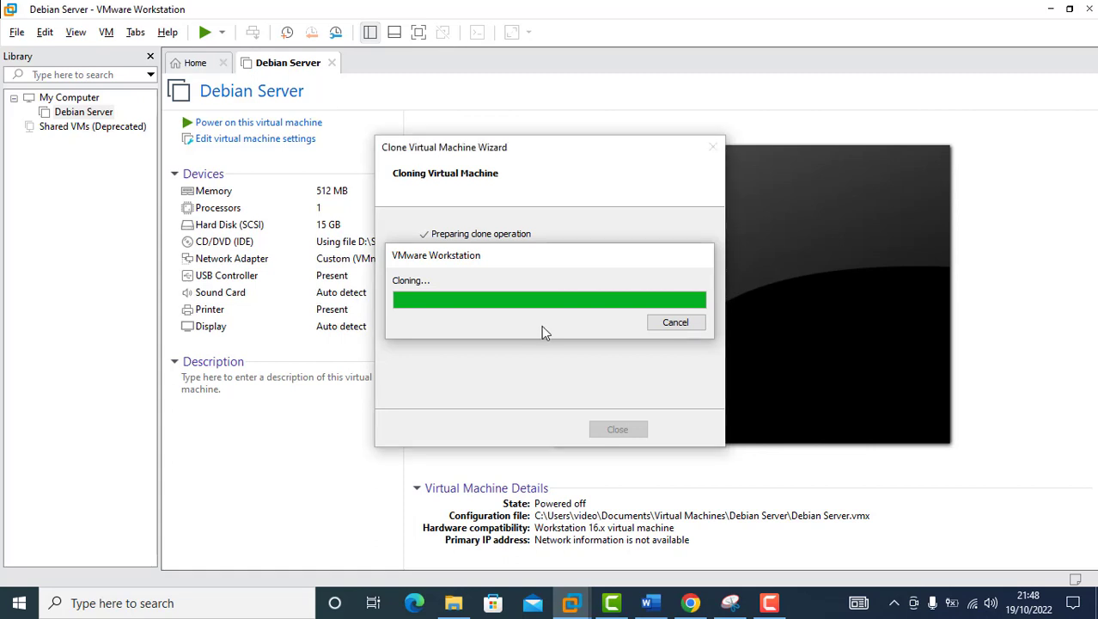
{"action": "left_click", "coordinate": [615, 428]}
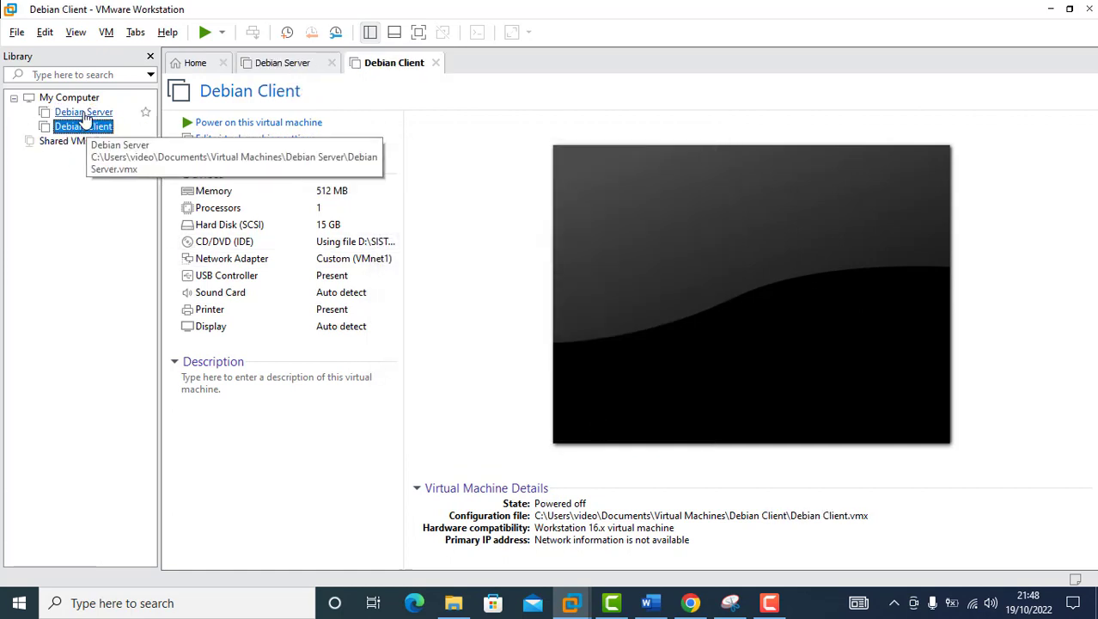
Step: Take a snapshot of Debian Server named 'Install'
{"action": "right_click", "coordinate": [83, 116]}
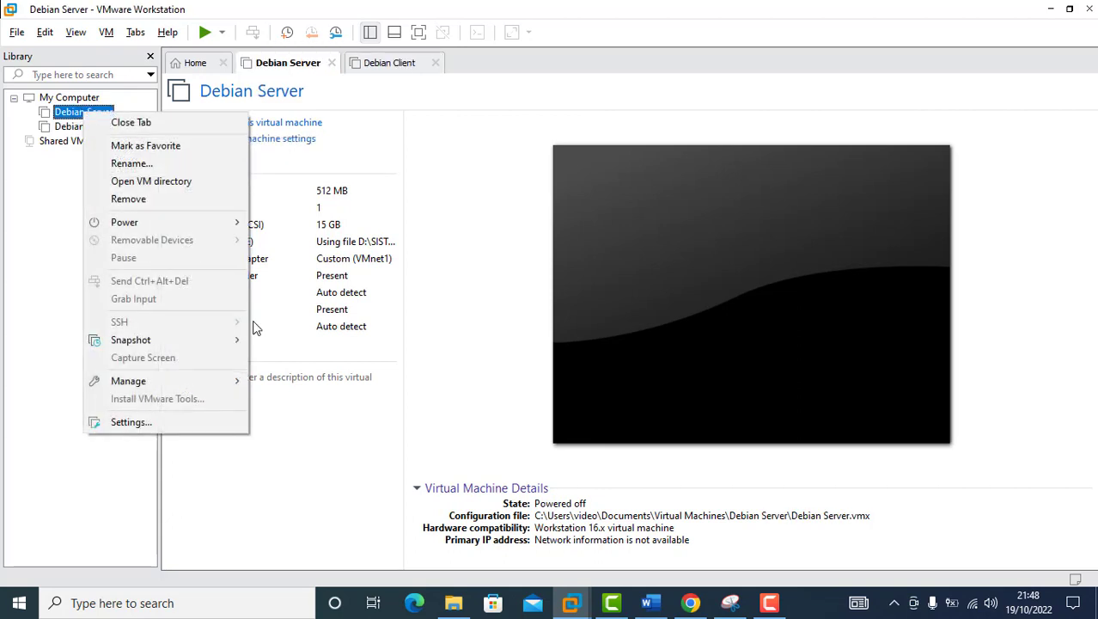
{"action": "mouse_move", "coordinate": [210, 352]}
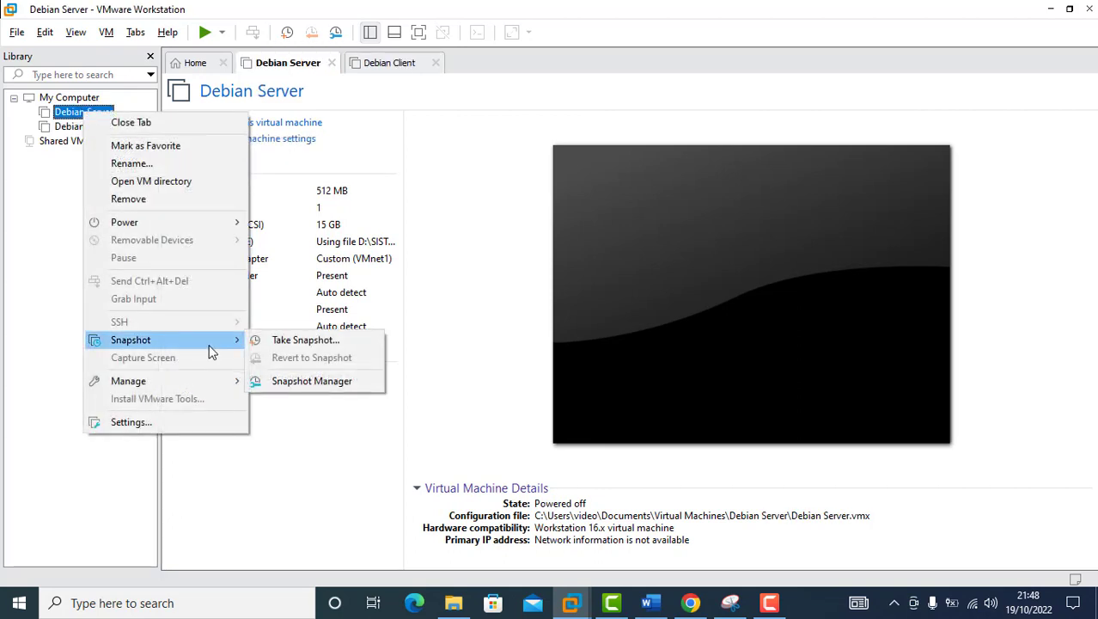
{"action": "left_click", "coordinate": [290, 343]}
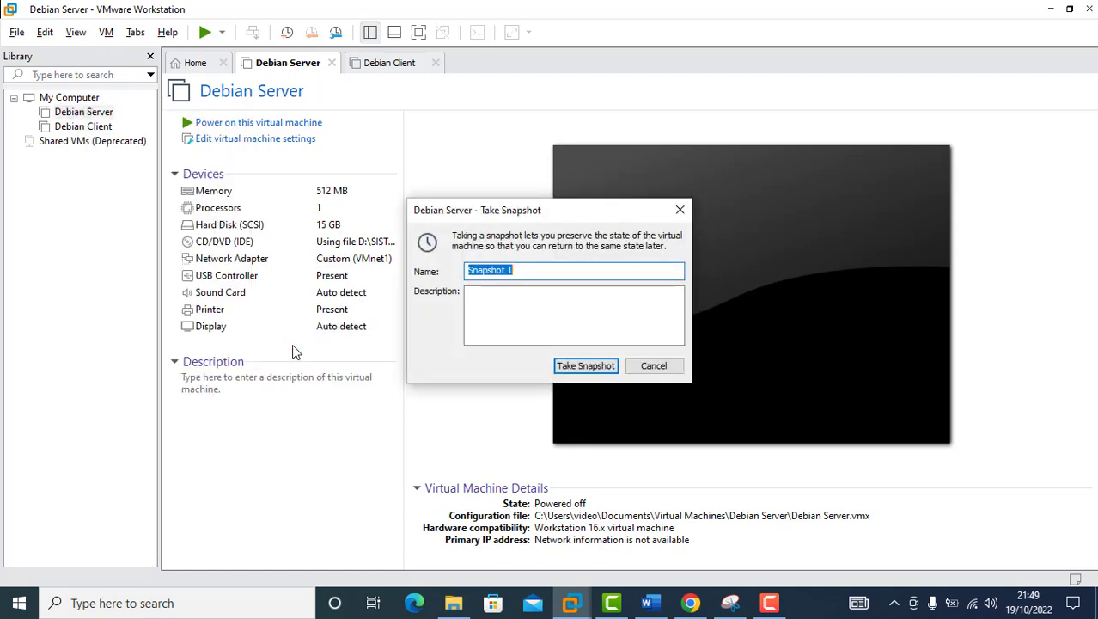
{"action": "type", "text": "Install"}
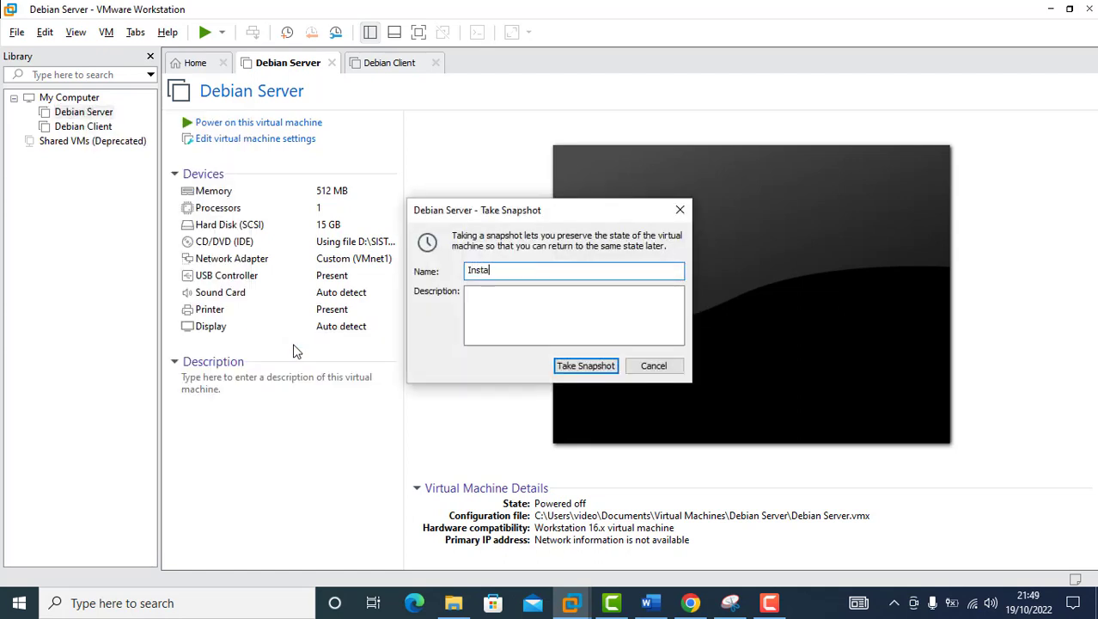
{"action": "left_click", "coordinate": [594, 372]}
Step: Take a snapshot of Debian Client named 'install'
{"action": "right_click", "coordinate": [83, 127]}
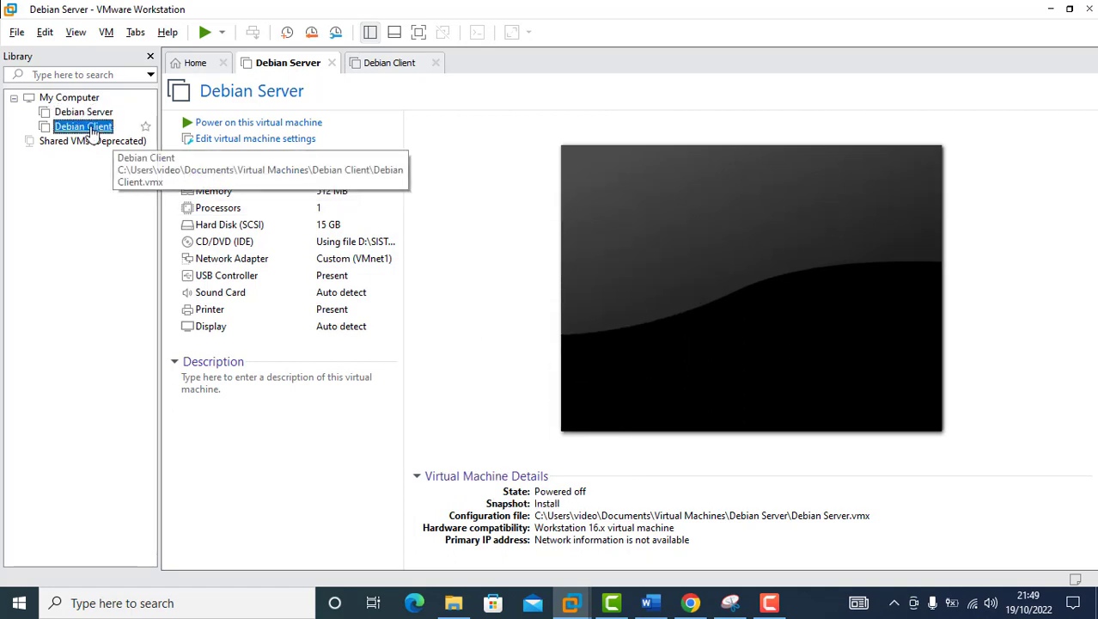
{"action": "mouse_move", "coordinate": [204, 357]}
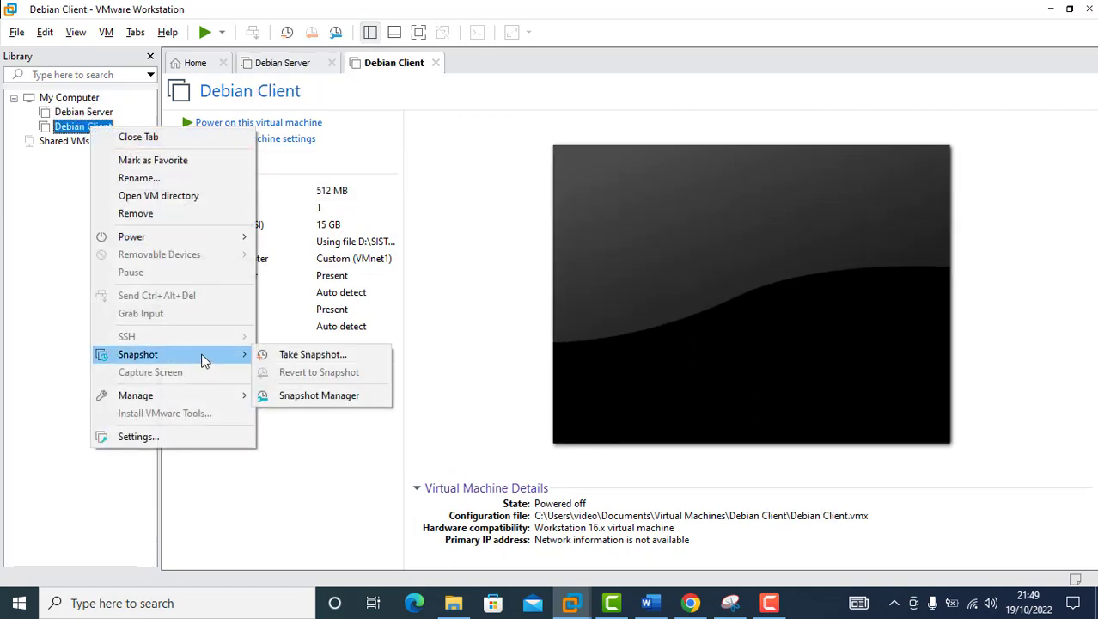
{"action": "left_click", "coordinate": [281, 356]}
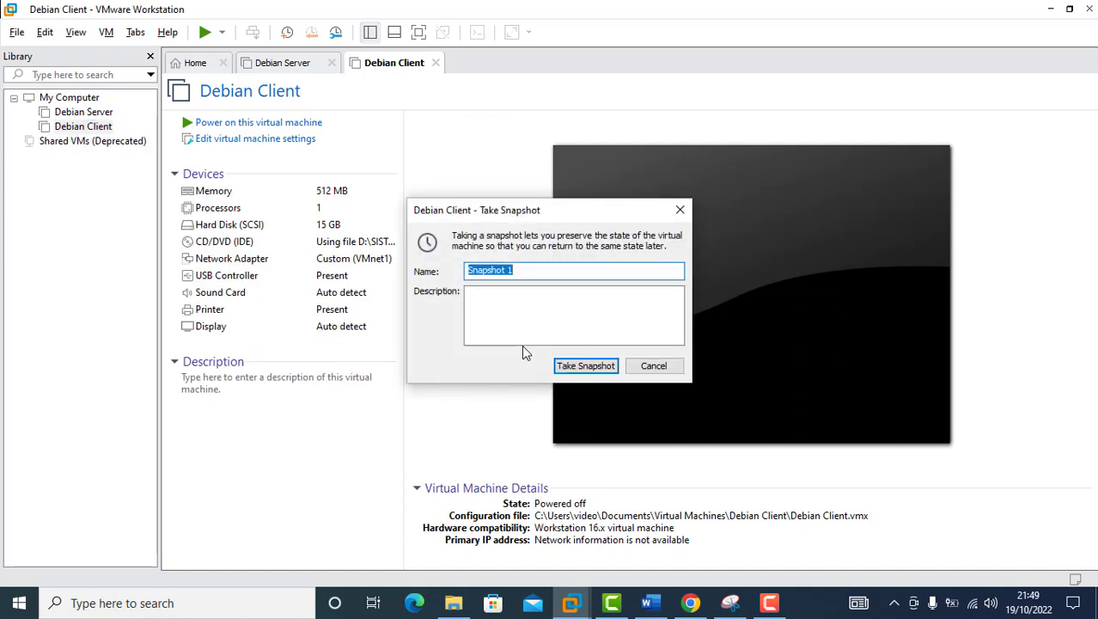
{"action": "type", "text": "install"}
{"action": "left_click", "coordinate": [586, 366]}
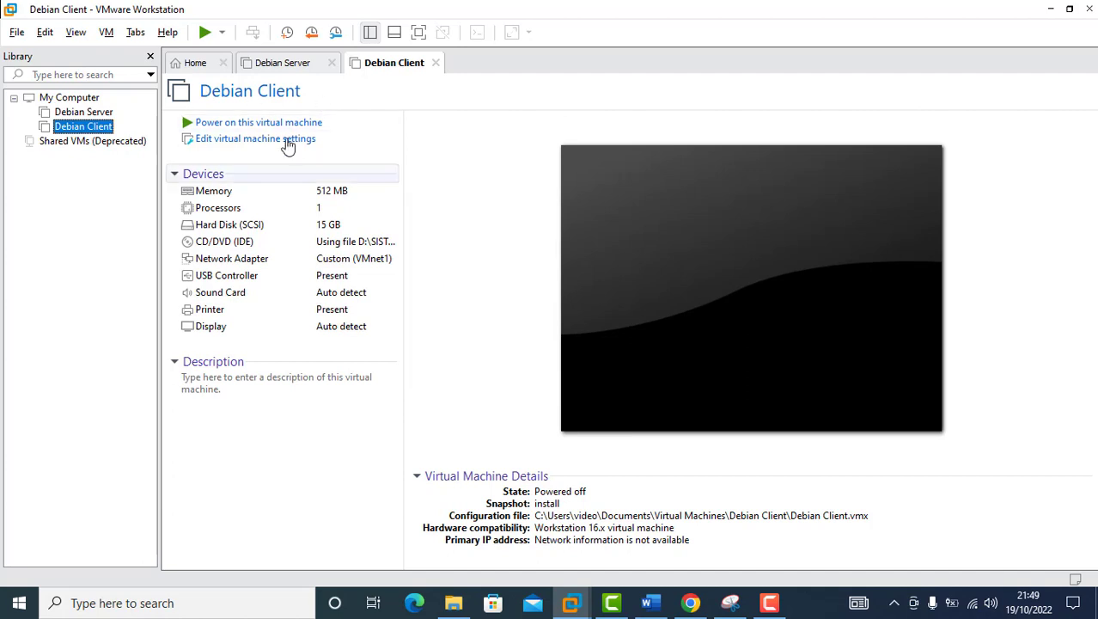
{"action": "left_click", "coordinate": [45, 33]}
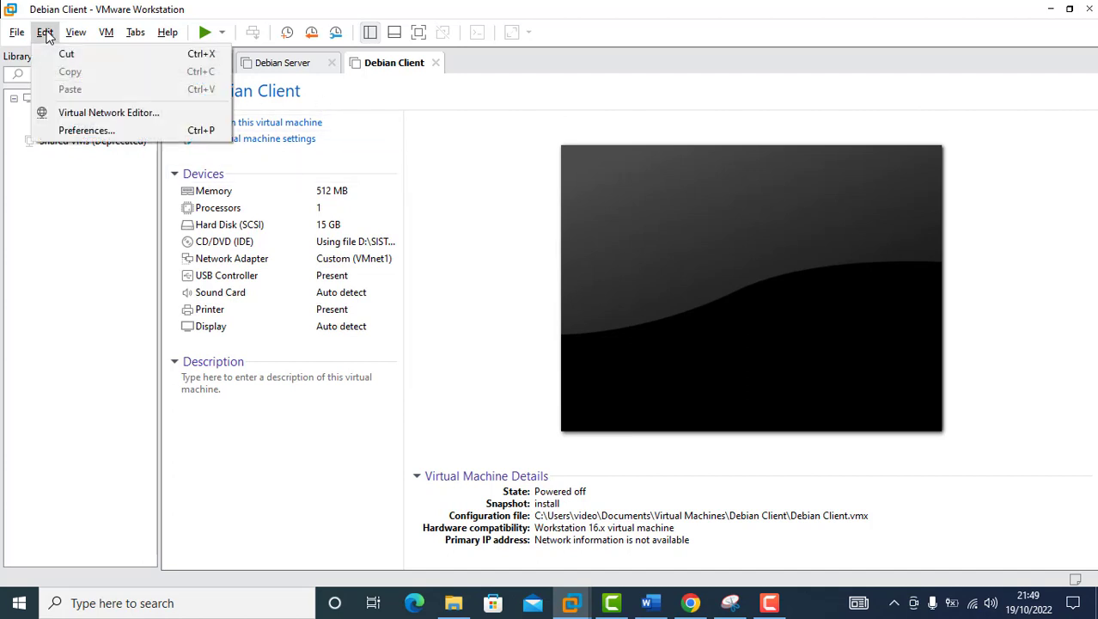
{"action": "left_click", "coordinate": [90, 115]}
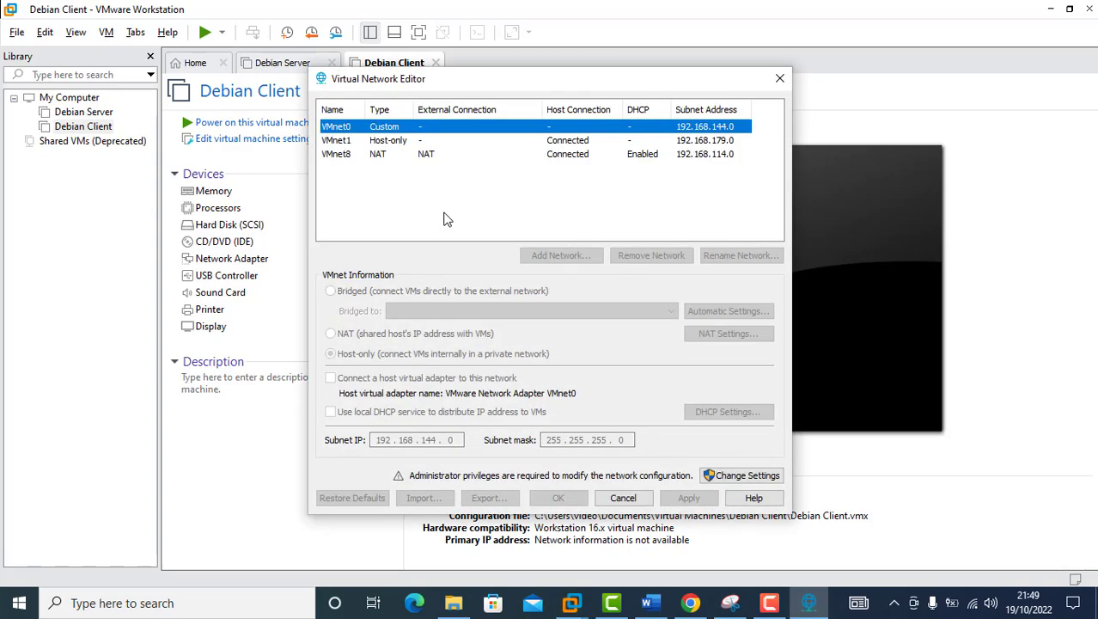
{"action": "left_click", "coordinate": [391, 142]}
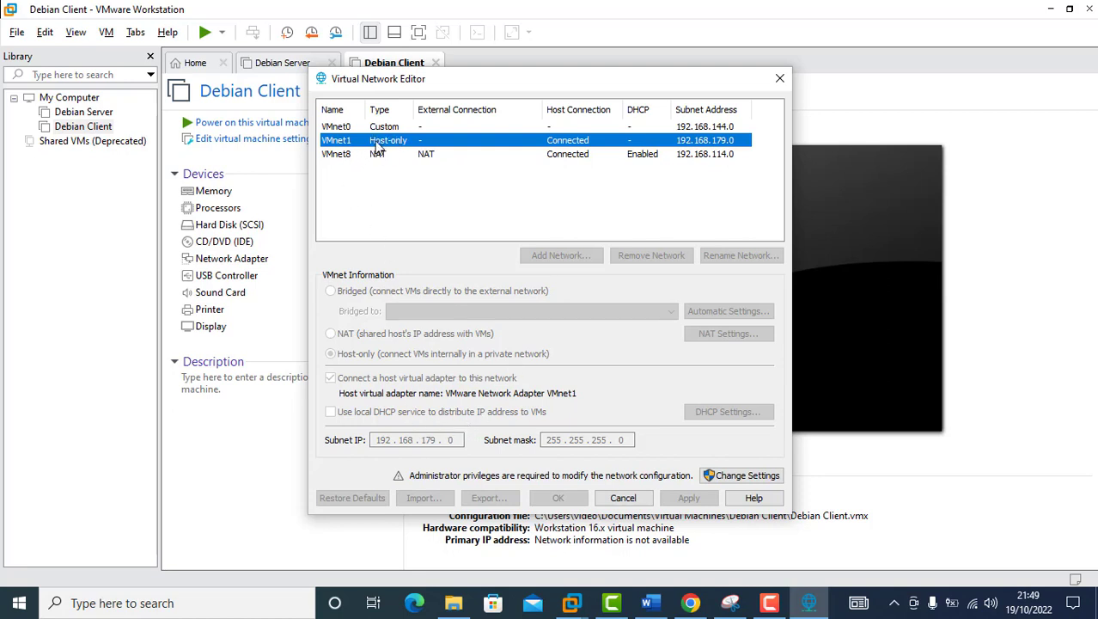
{"action": "left_click", "coordinate": [732, 477]}
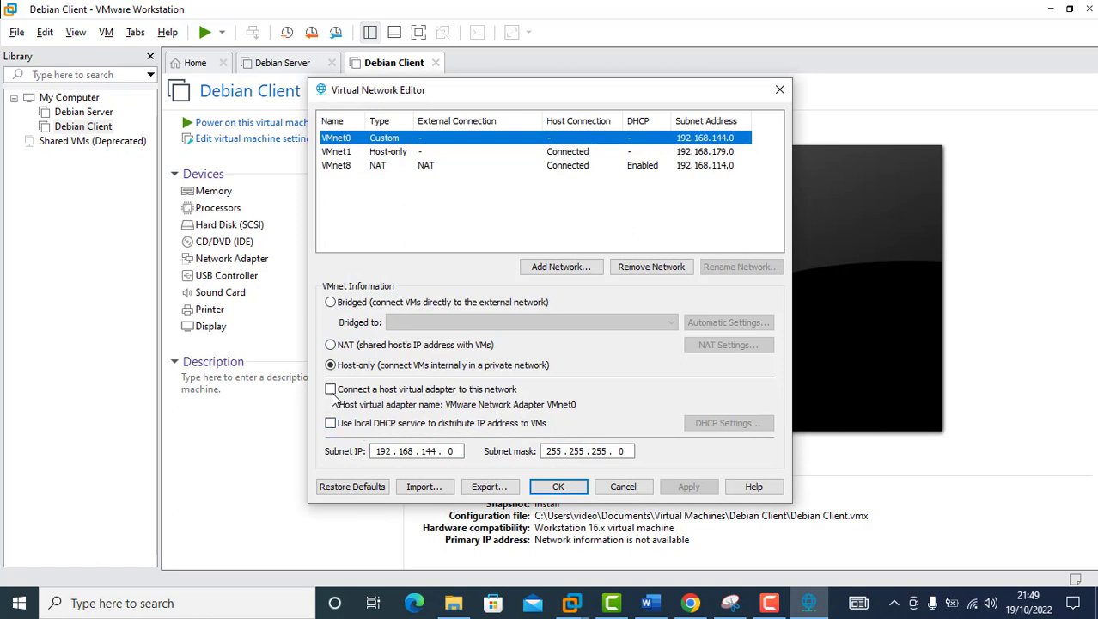
{"action": "left_click", "coordinate": [389, 153]}
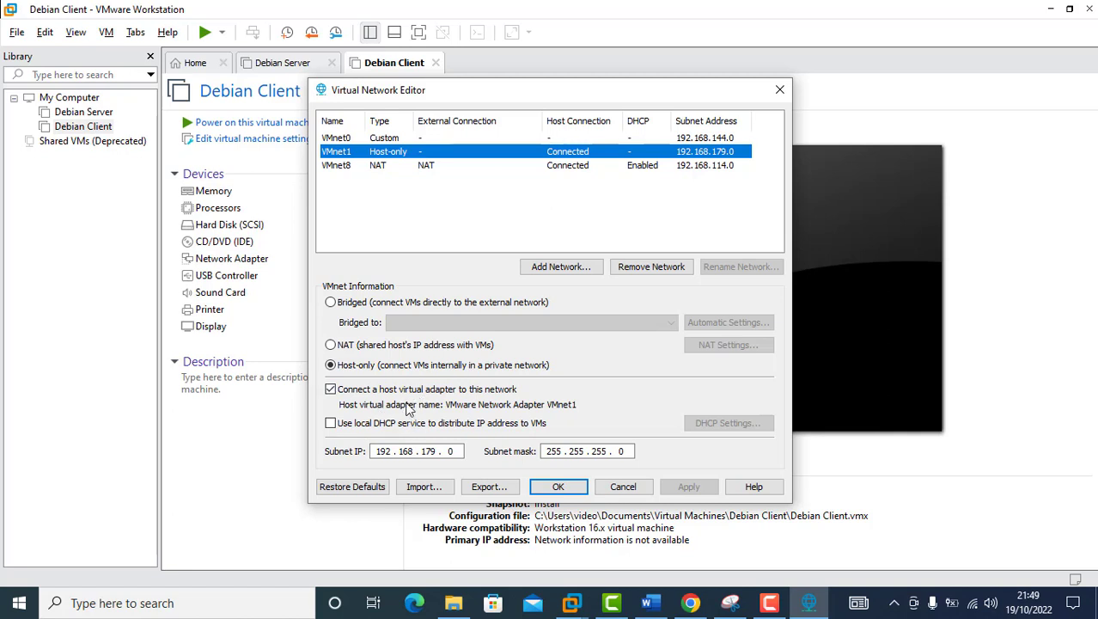
{"action": "left_click", "coordinate": [559, 487]}
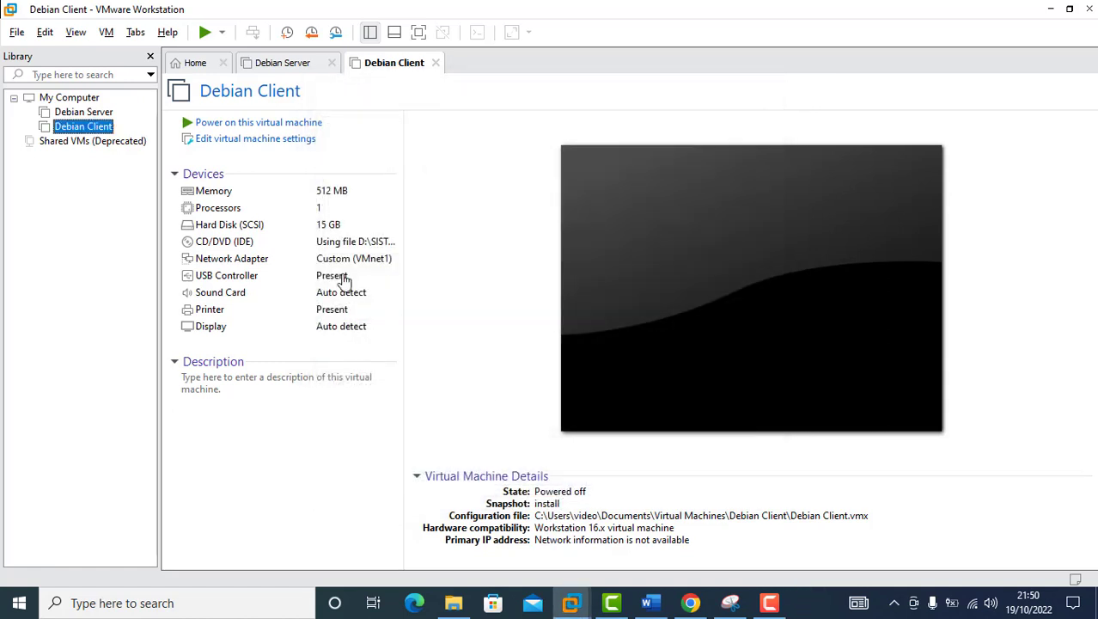
Step: Power on Debian Server, let it boot to the login prompt, and focus its console
{"action": "left_click", "coordinate": [86, 114]}
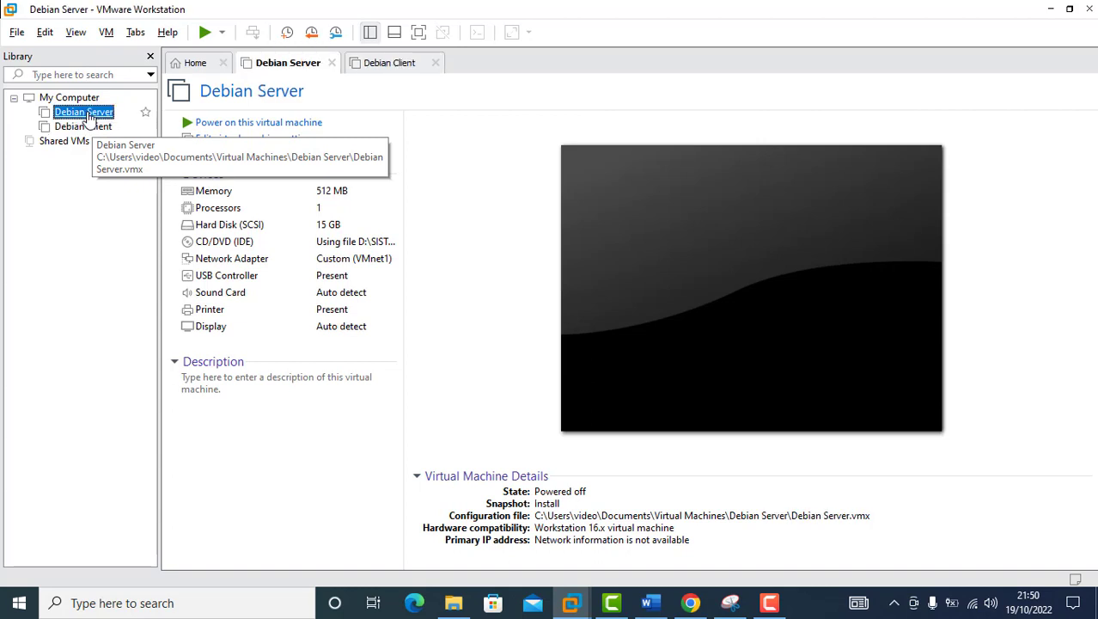
{"action": "left_click", "coordinate": [239, 128]}
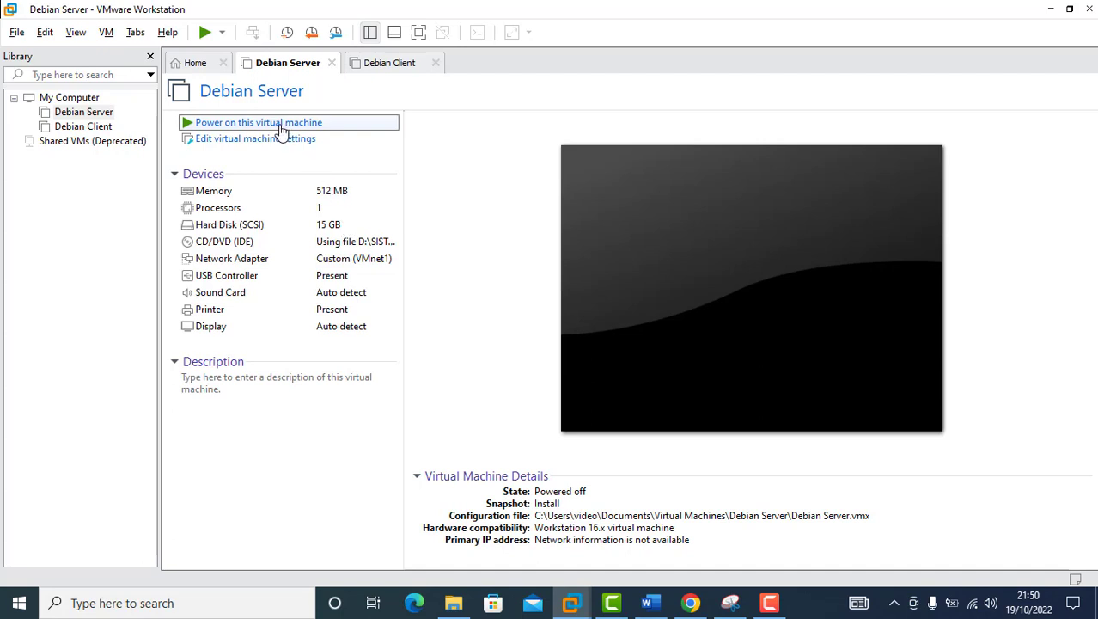
{"action": "left_click", "coordinate": [280, 126]}
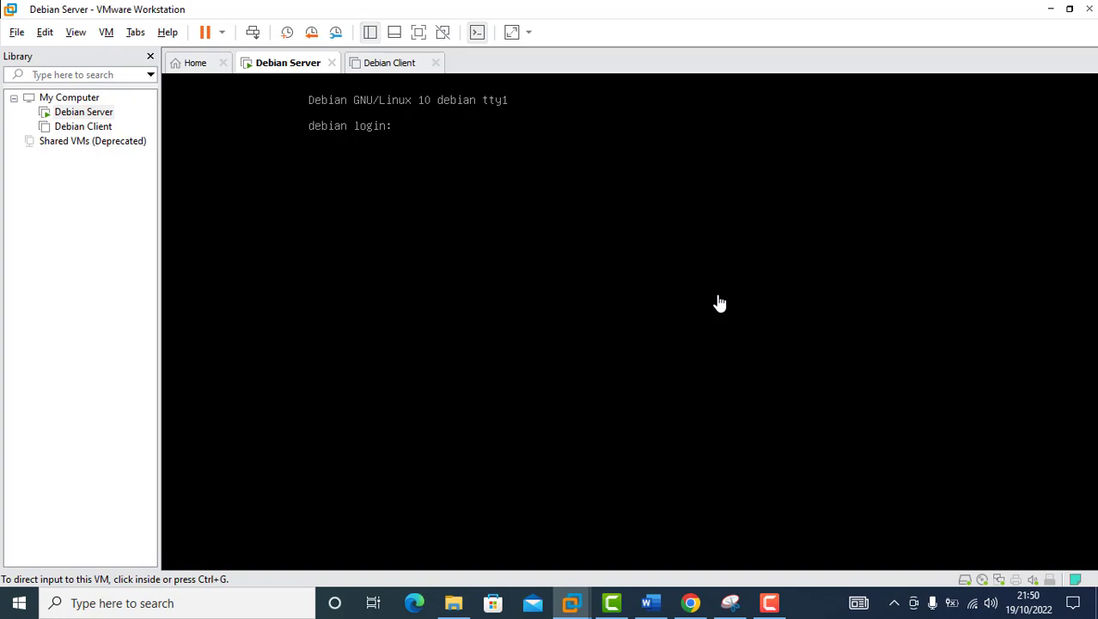
{"action": "left_click", "coordinate": [720, 303]}
Step: Log in as root, clear the console, and open /etc/network/interfaces in nano
{"action": "type", "text": "root"}
{"action": "key", "text": "Return"}
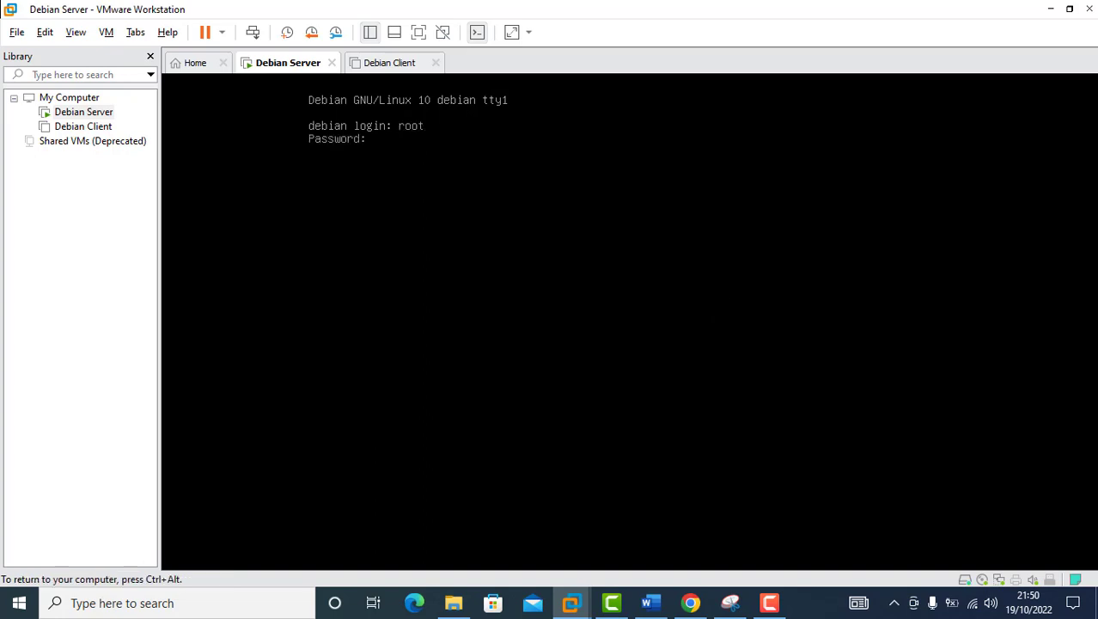
{"action": "key", "text": "Return"}
{"action": "type", "text": "clear"}
{"action": "key", "text": "Return"}
{"action": "type", "text": "nano"}
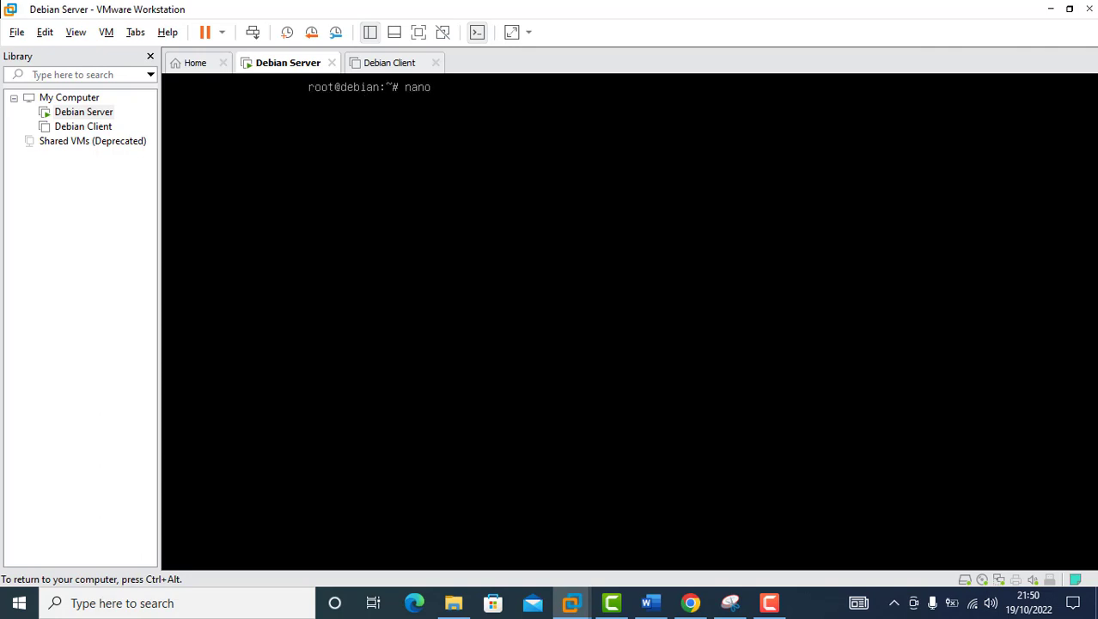
{"action": "type", "text": " /etc/network/interfaces"}
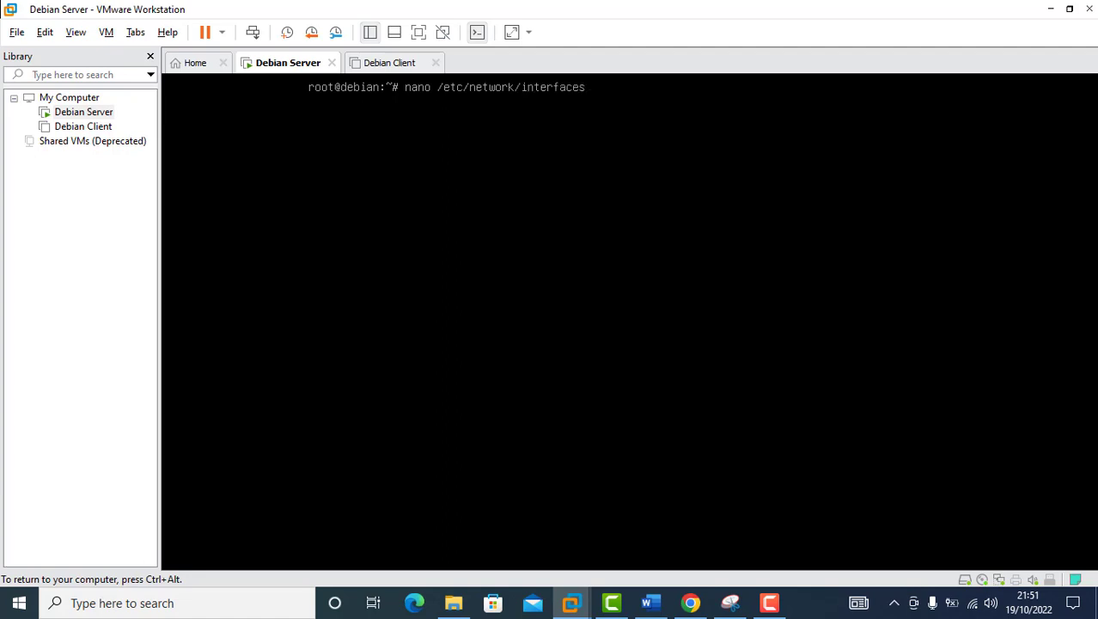
{"action": "key", "text": "Return"}
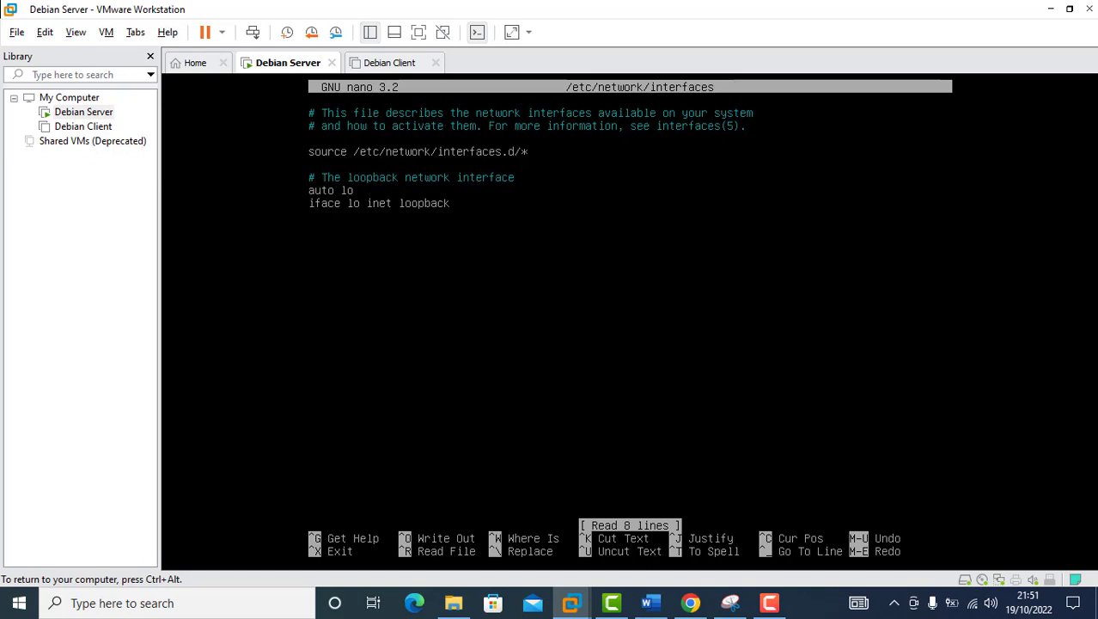
Step: Add static ens33 settings (address 192.168.100.1, netmask 255.255.255.0), save, and exit nano
{"action": "key", "text": "Return"}
{"action": "type", "text": "auto ens33"}
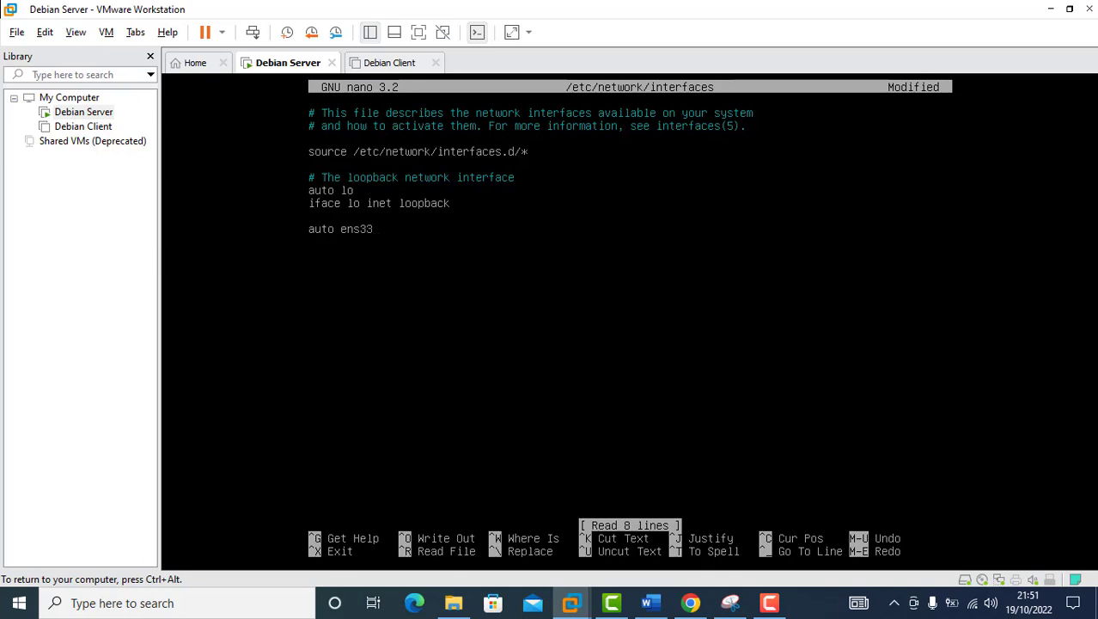
{"action": "type", "text": "iface"}
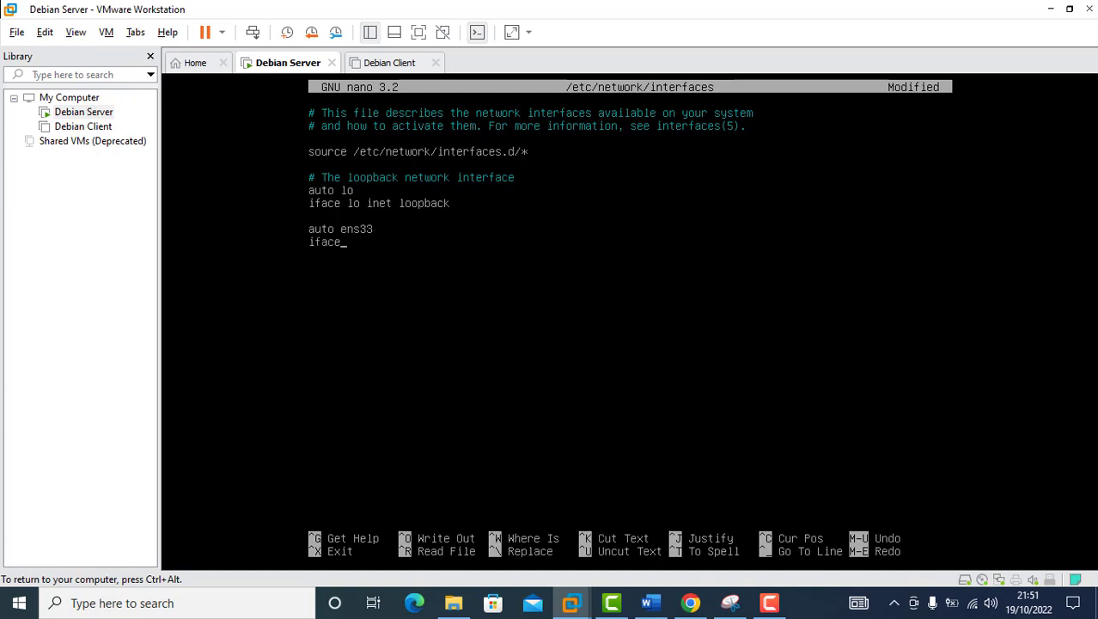
{"action": "type", "text": " ens33 inet static"}
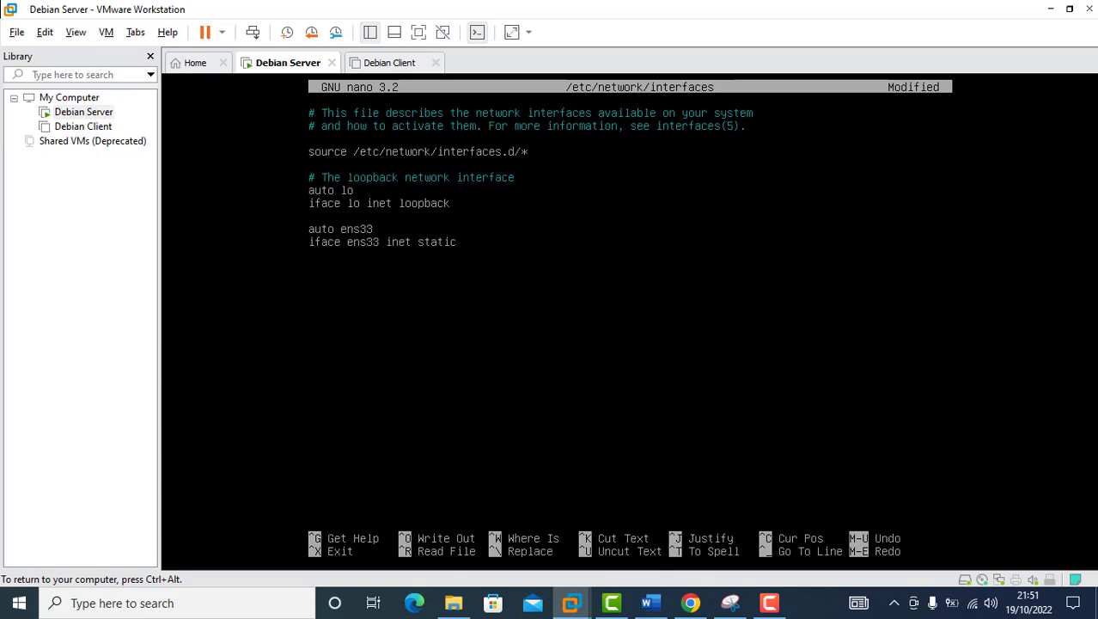
{"action": "key", "text": "Return"}
{"action": "type", "text": "address 192.168.100.1  "}
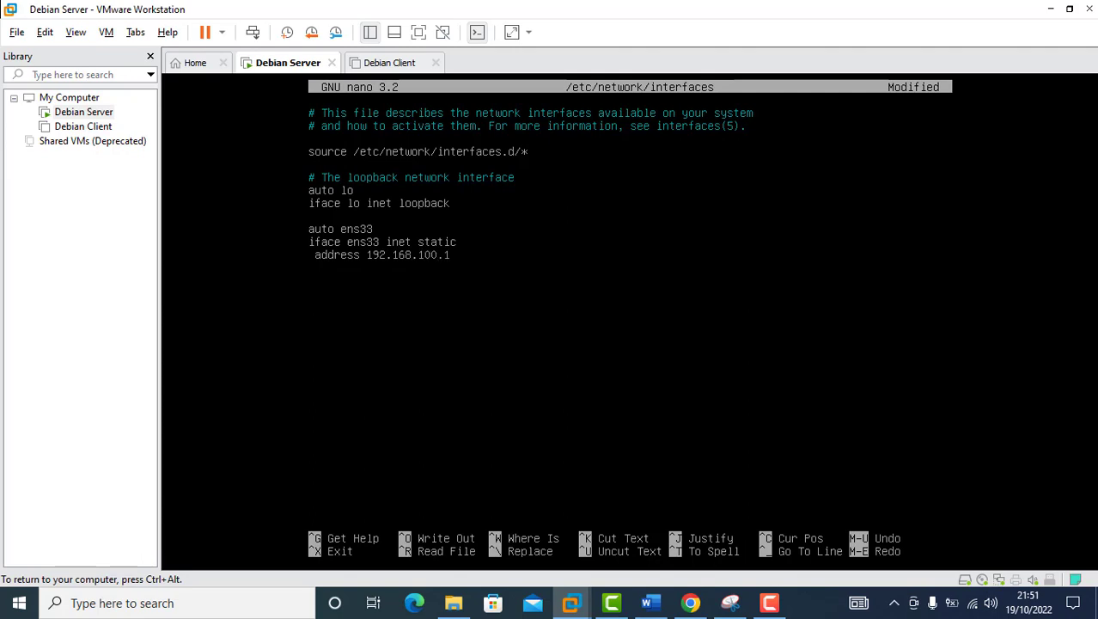
{"action": "type", "text": "netmask 255.255.255."}
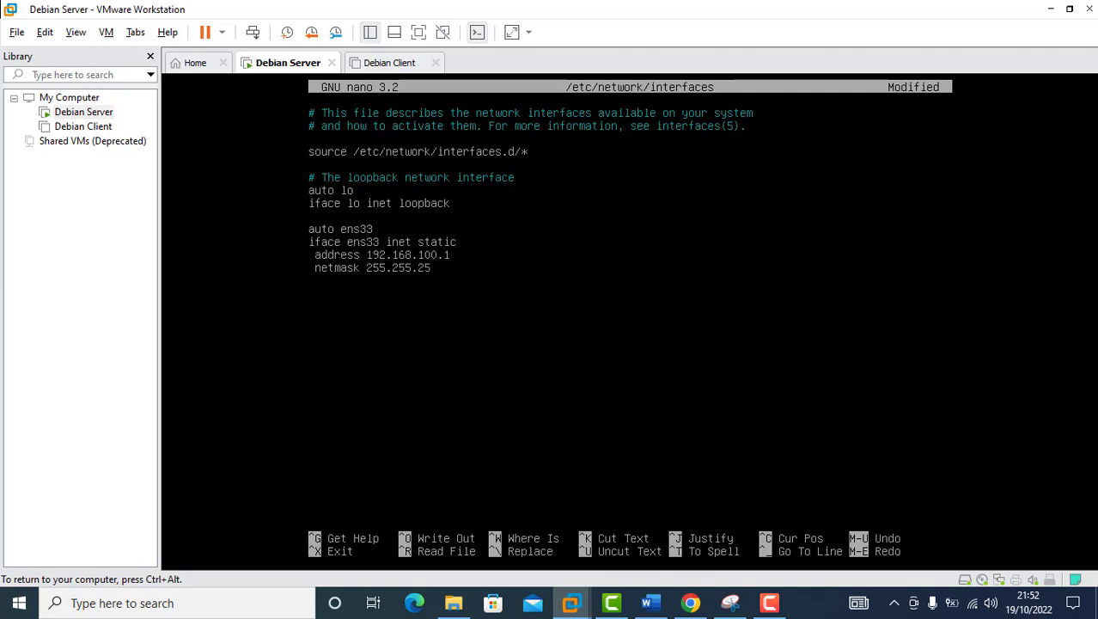
{"action": "type", "text": "0"}
{"action": "key", "text": "ctrl+o"}
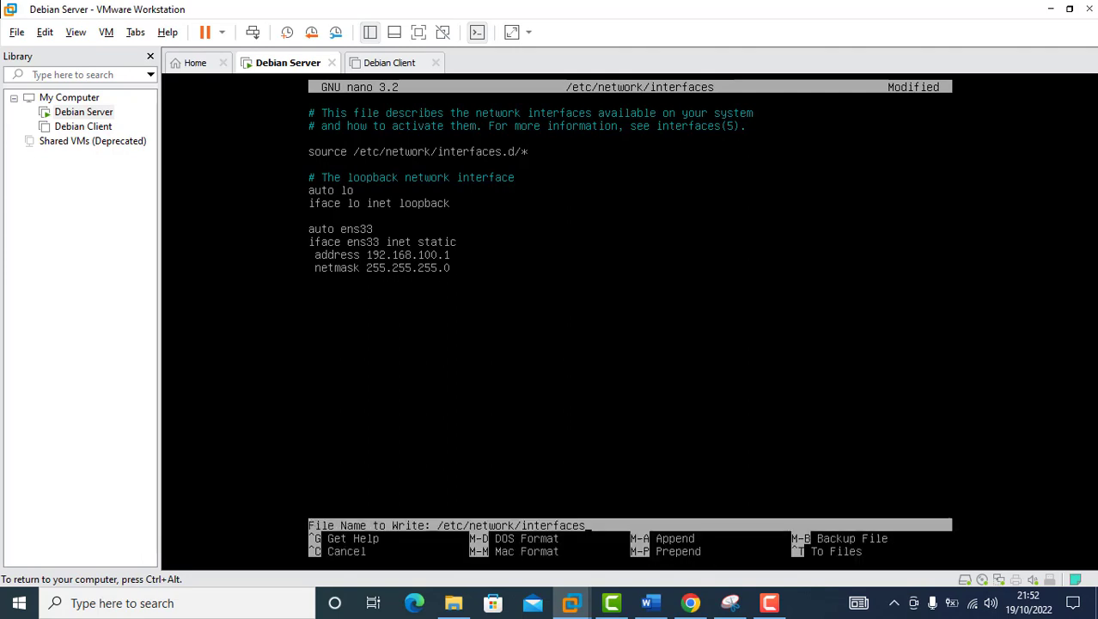
{"action": "key", "text": "Return"}
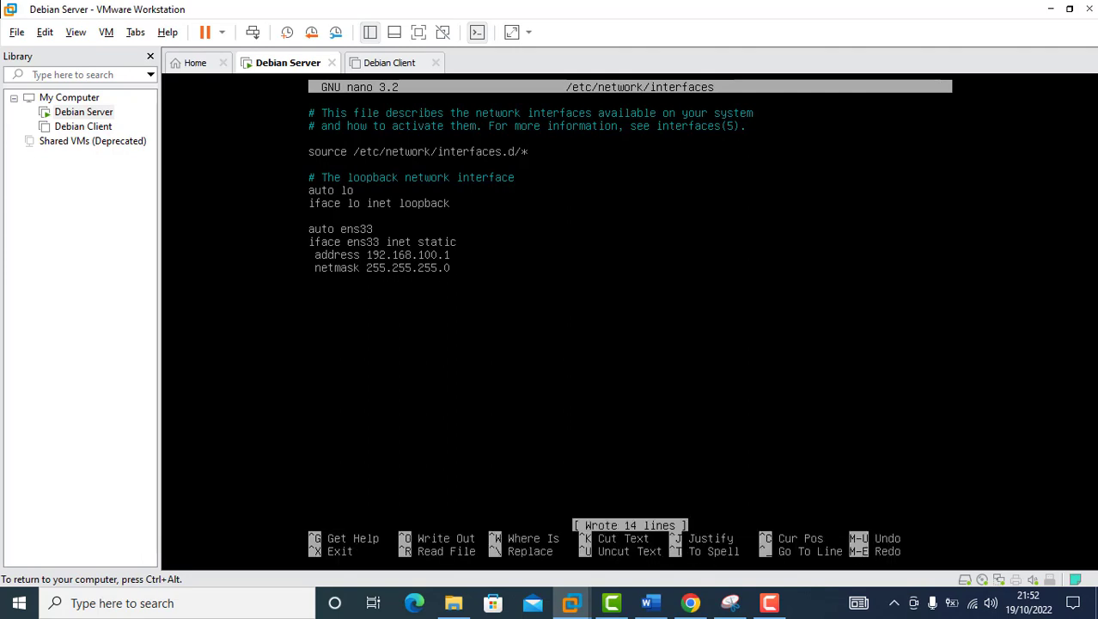
{"action": "key", "text": "ctrl+x"}
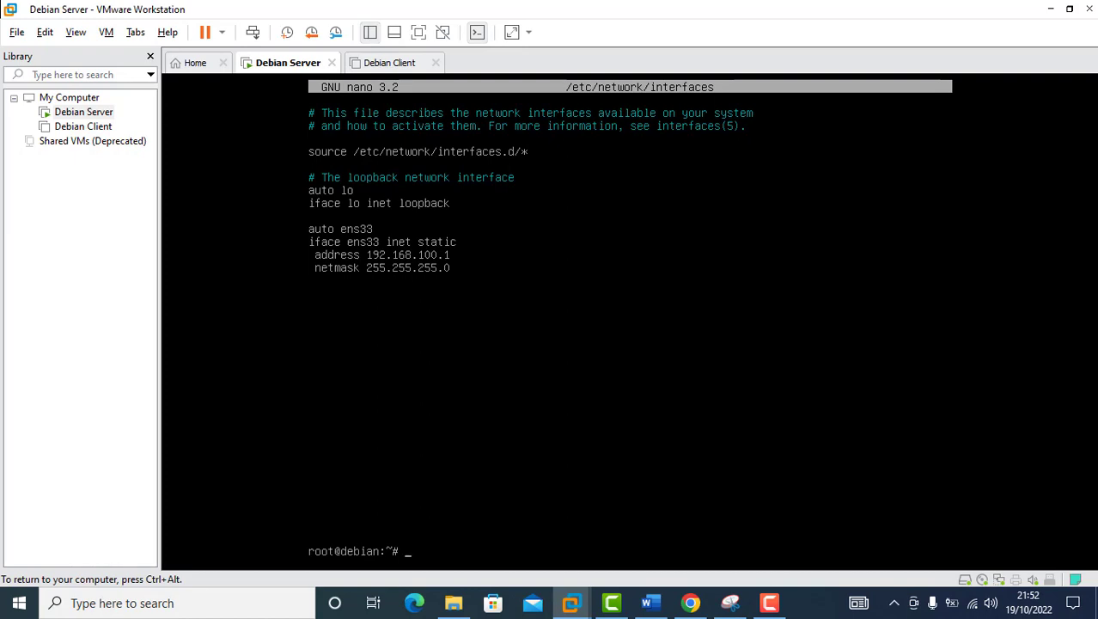
Step: Restart networking on the server and confirm with ip a that ens33 has 192.168.100.1/24
{"action": "type", "text": "ip a"}
{"action": "key", "text": "Return"}
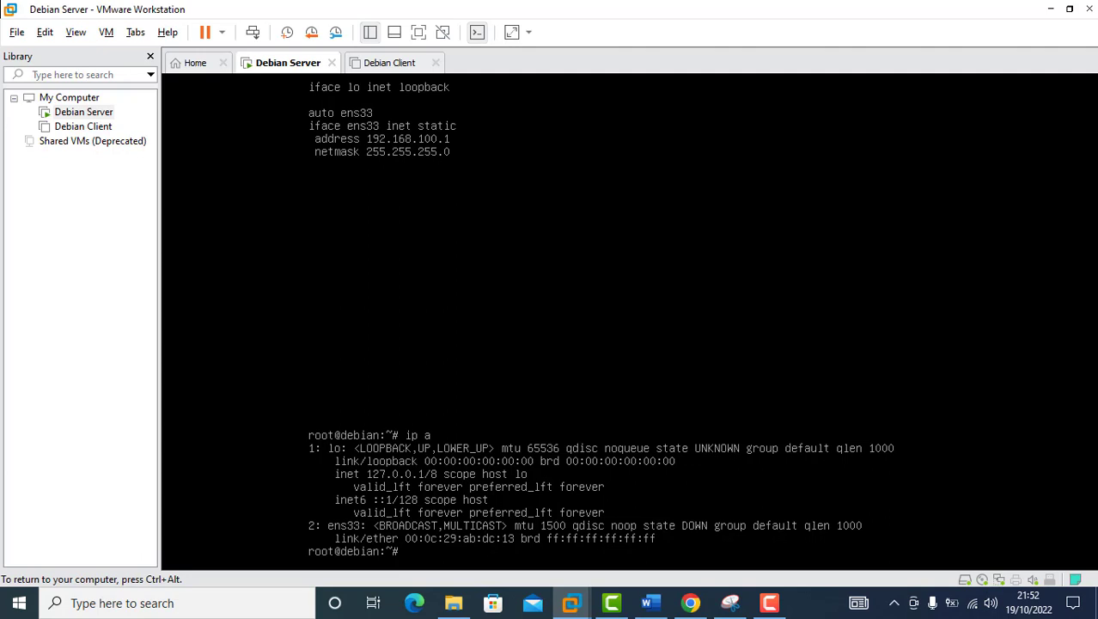
{"action": "type", "text": "service networking restart"}
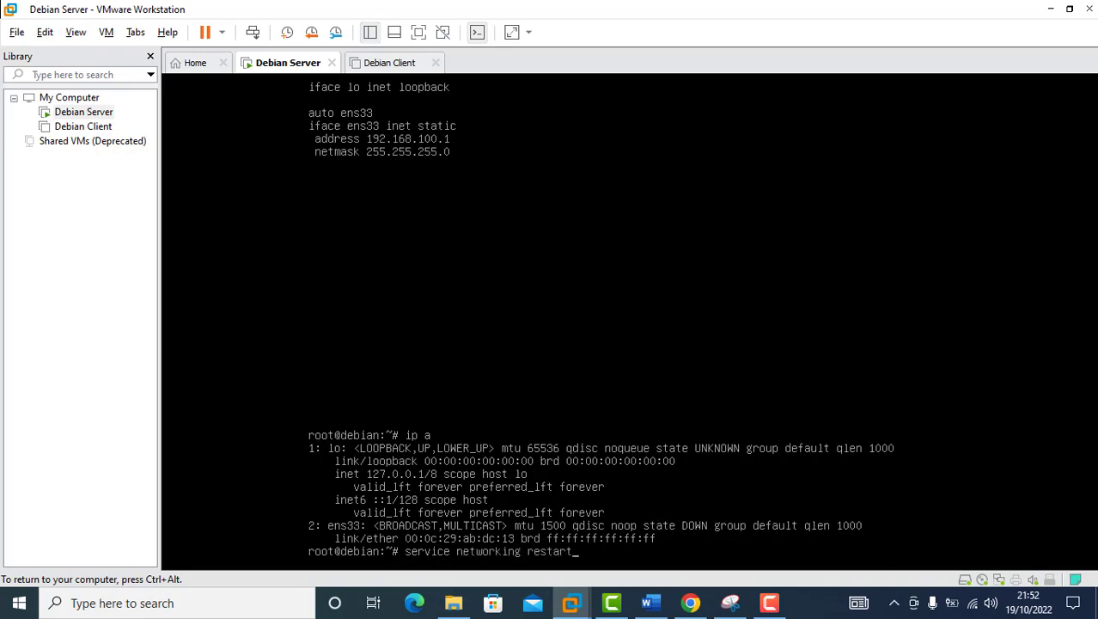
{"action": "key", "text": "Return"}
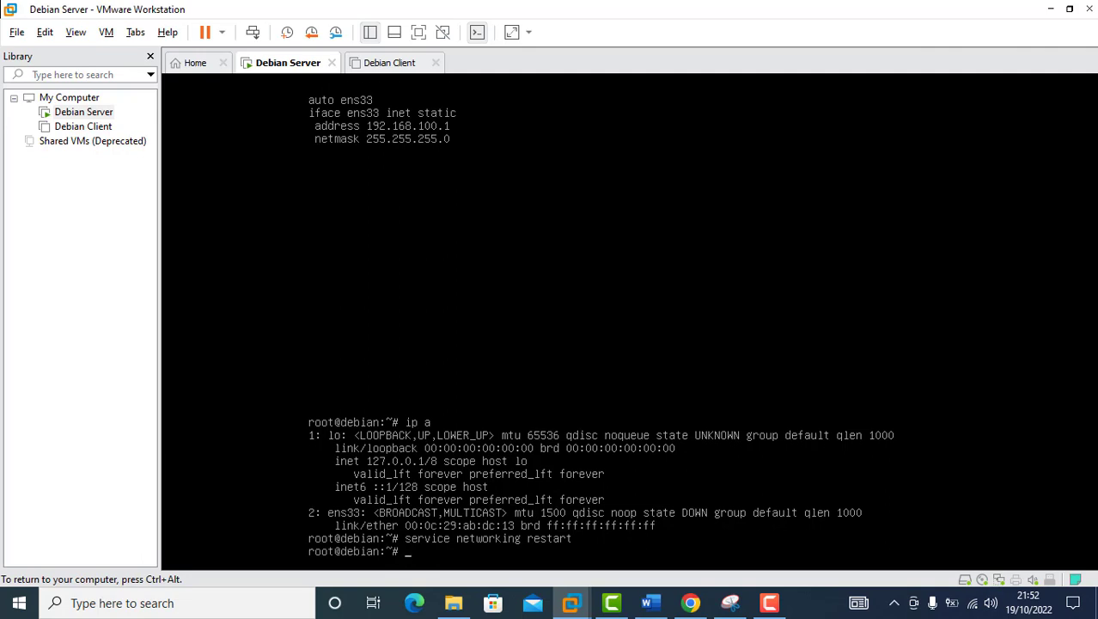
{"action": "type", "text": "ip"}
{"action": "type", "text": "a"}
{"action": "key", "text": "Return"}
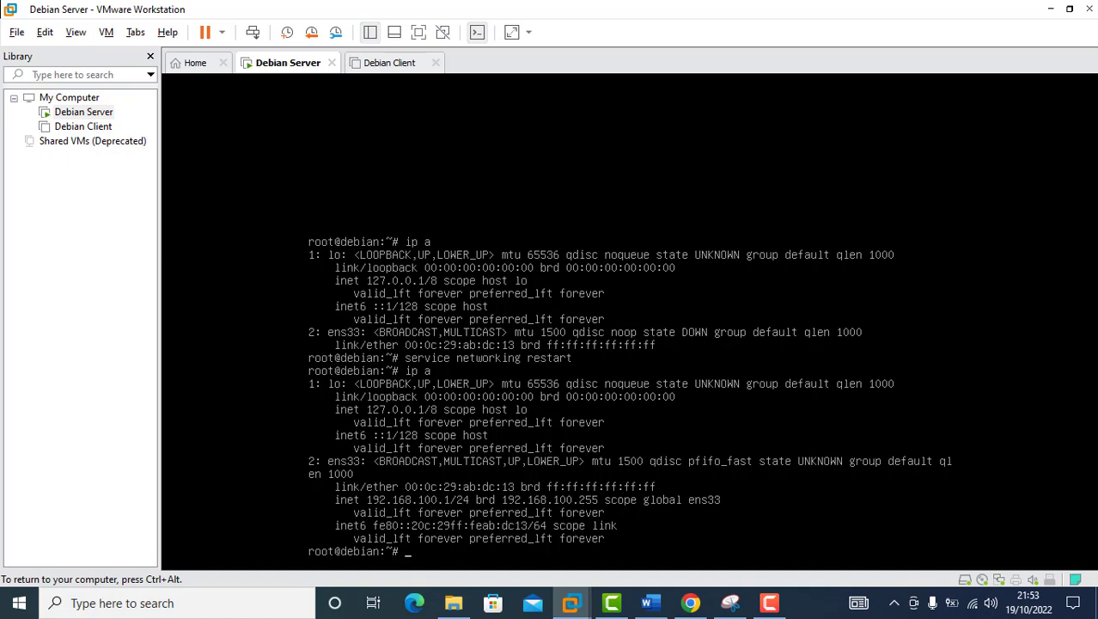
{"action": "key", "text": "ctrl+alt"}
{"action": "left_click", "coordinate": [258, 171]}
Step: Release the server console, select Debian Client, and power it on
{"action": "key", "text": "ctrl+alt"}
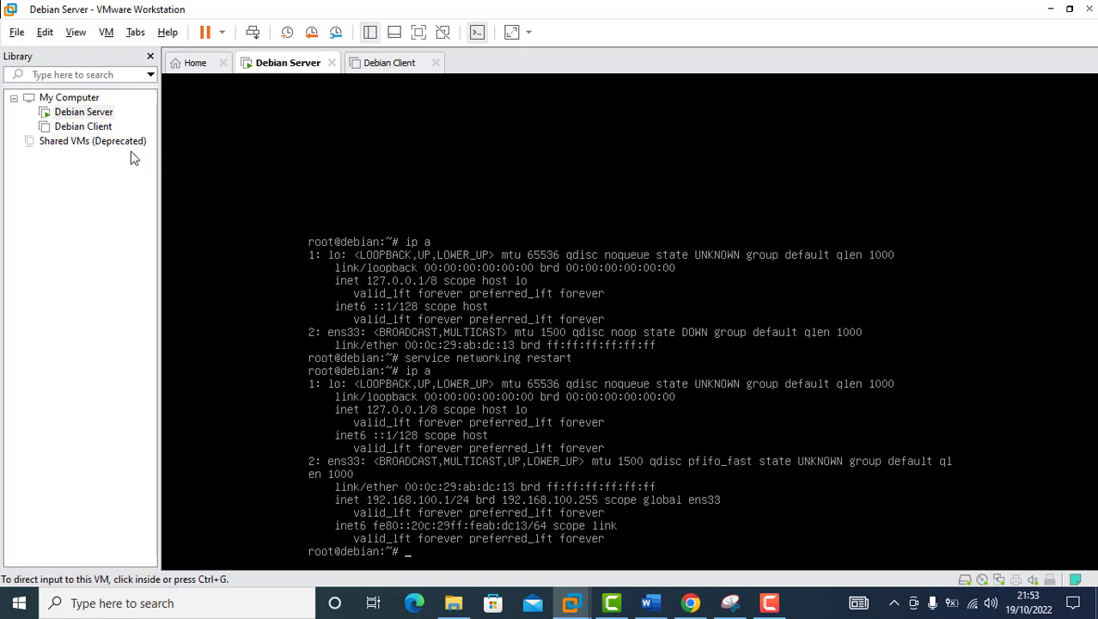
{"action": "left_click", "coordinate": [83, 127]}
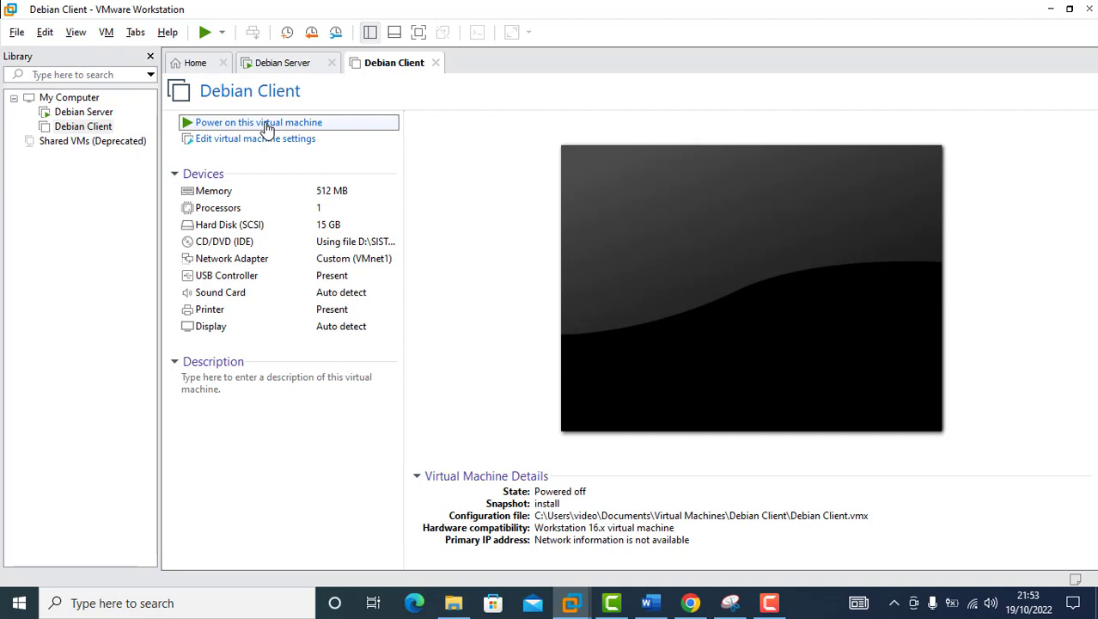
{"action": "left_click", "coordinate": [258, 123]}
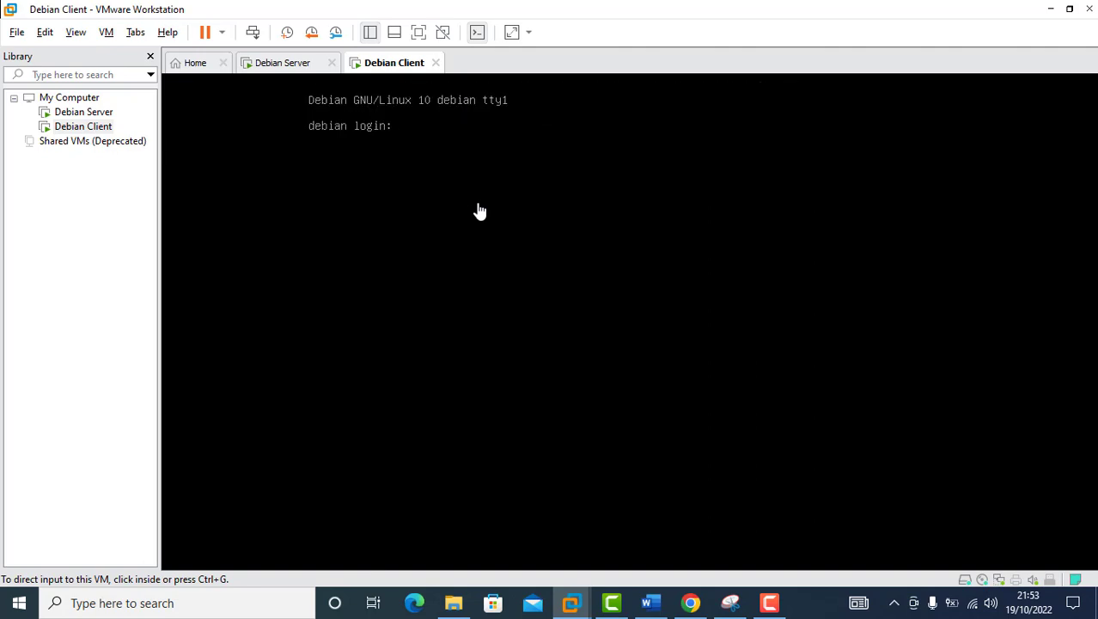
Step: Log in to Debian Client as root, clear the screen, and open /etc/network/interfaces in nano
{"action": "left_click", "coordinate": [479, 212]}
{"action": "type", "text": "root"}
{"action": "key", "text": "Return"}
{"action": "key", "text": "Return"}
{"action": "type", "text": "clear"}
{"action": "key", "text": "Return"}
{"action": "type", "text": "nano"}
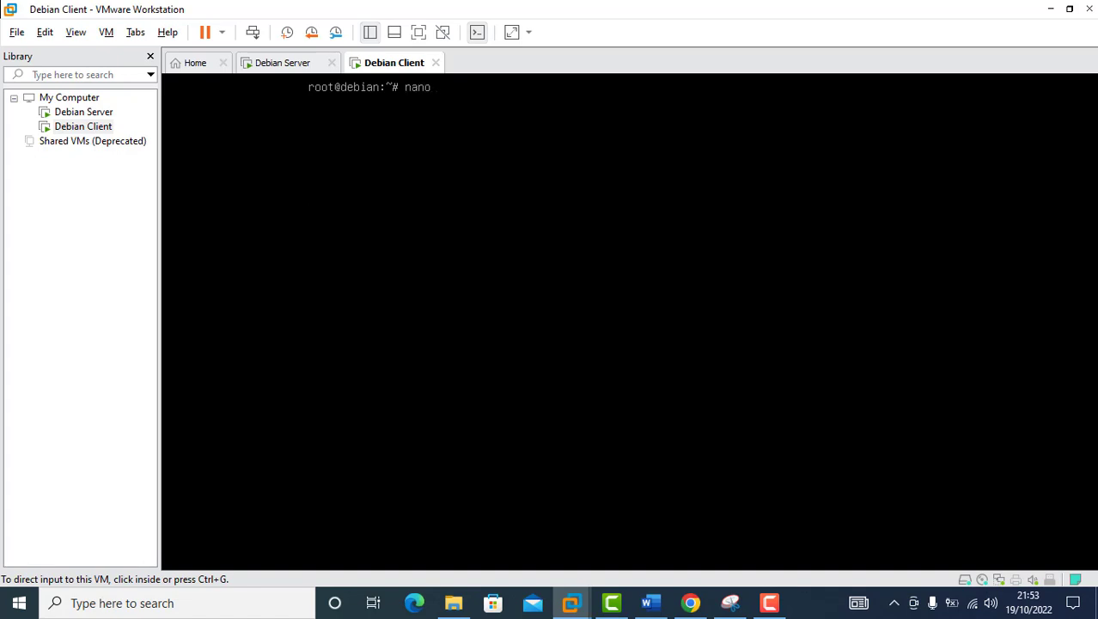
{"action": "type", "text": " /etc/network/interfaces"}
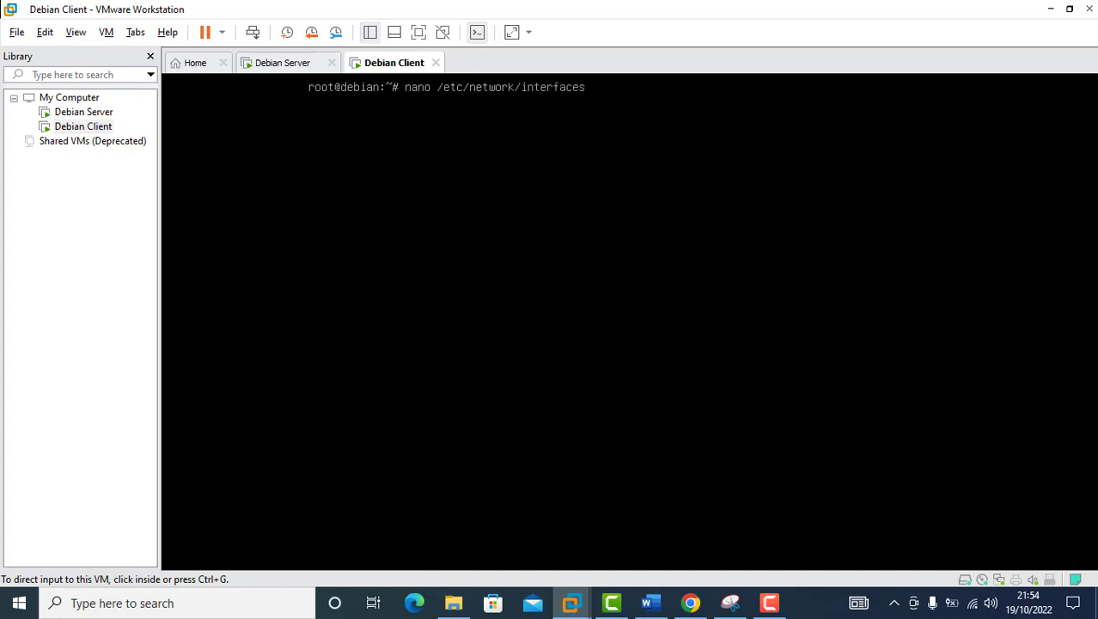
{"action": "key", "text": "Return"}
Step: Add static ens33 settings (address 192.168.100.3, netmask 255.255.255.0) and save the file
{"action": "key", "text": "Down"}
{"action": "key", "text": "Down"}
{"action": "key", "text": "Down"}
{"action": "key", "text": "Down"}
{"action": "key", "text": "Down"}
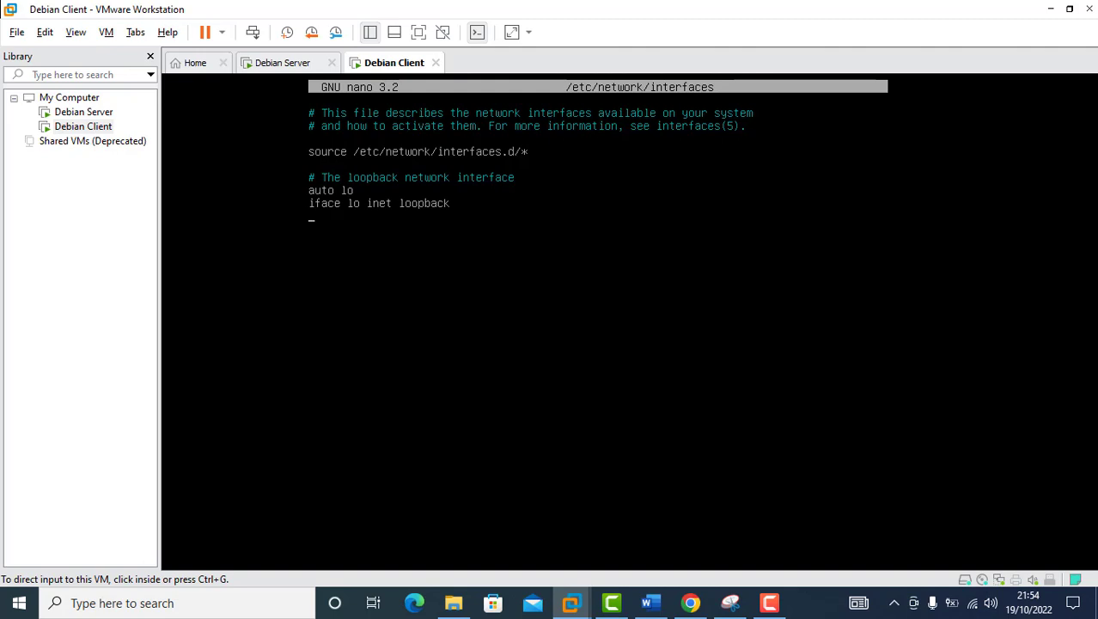
{"action": "type", "text": "auto"}
{"action": "type", "text": " ens33 "}
{"action": "type", "text": "iface "}
{"action": "type", "text": "ens33"}
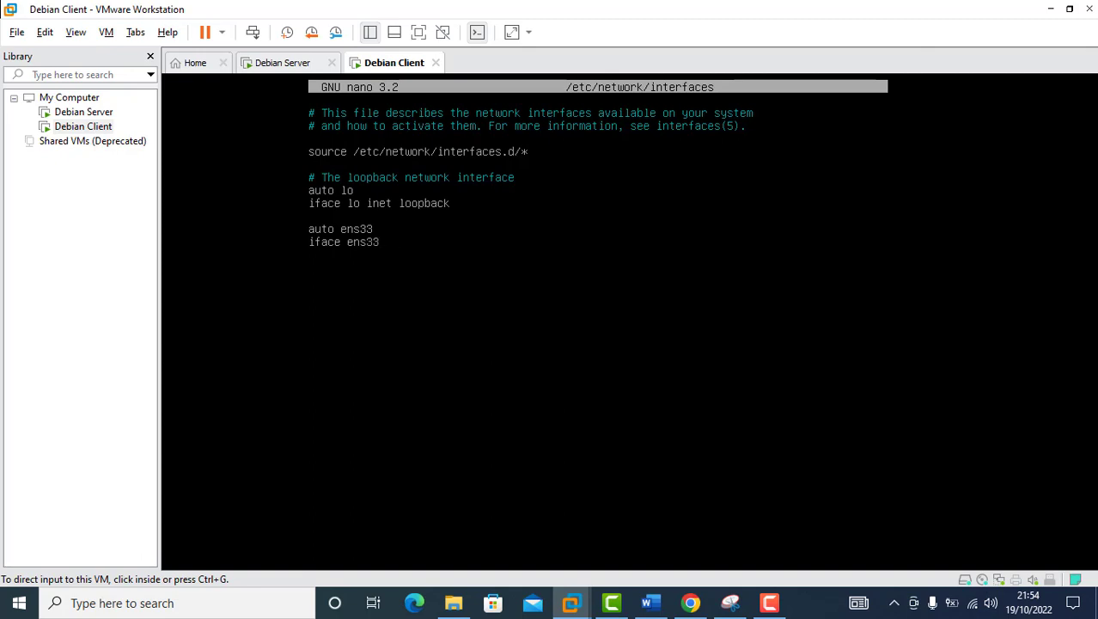
{"action": "type", "text": " inet"}
{"action": "type", "text": " stat"}
{"action": "type", "text": "address"}
{"action": "type", "text": " 192"}
{"action": "type", "text": ".168"}
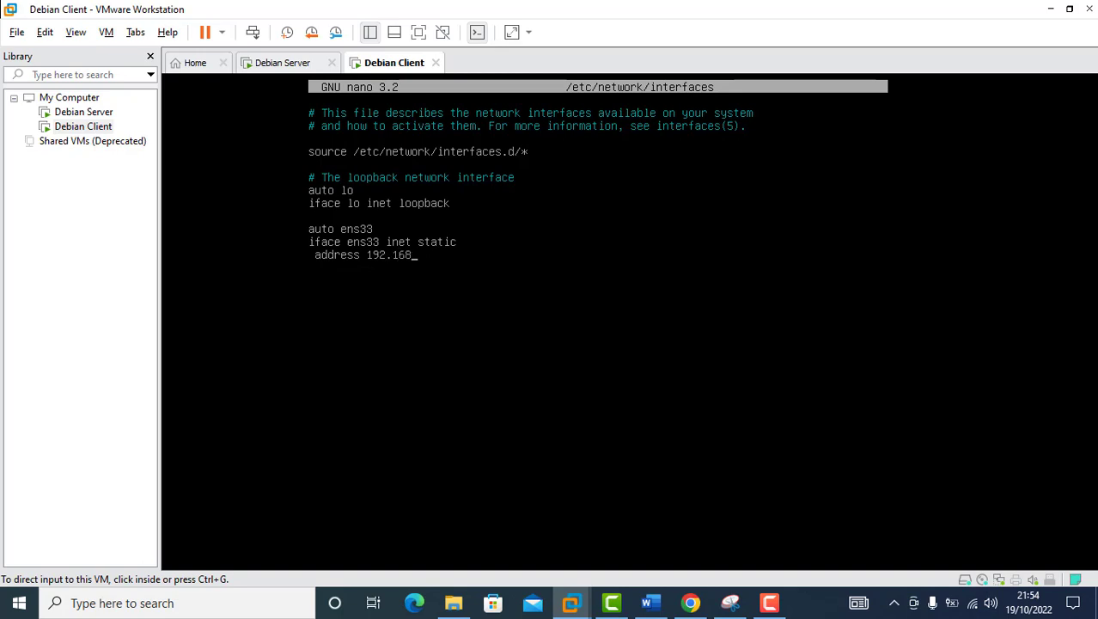
{"action": "type", "text": ".100.3"}
{"action": "key", "text": "Return"}
{"action": "type", "text": "netmask 255.2"}
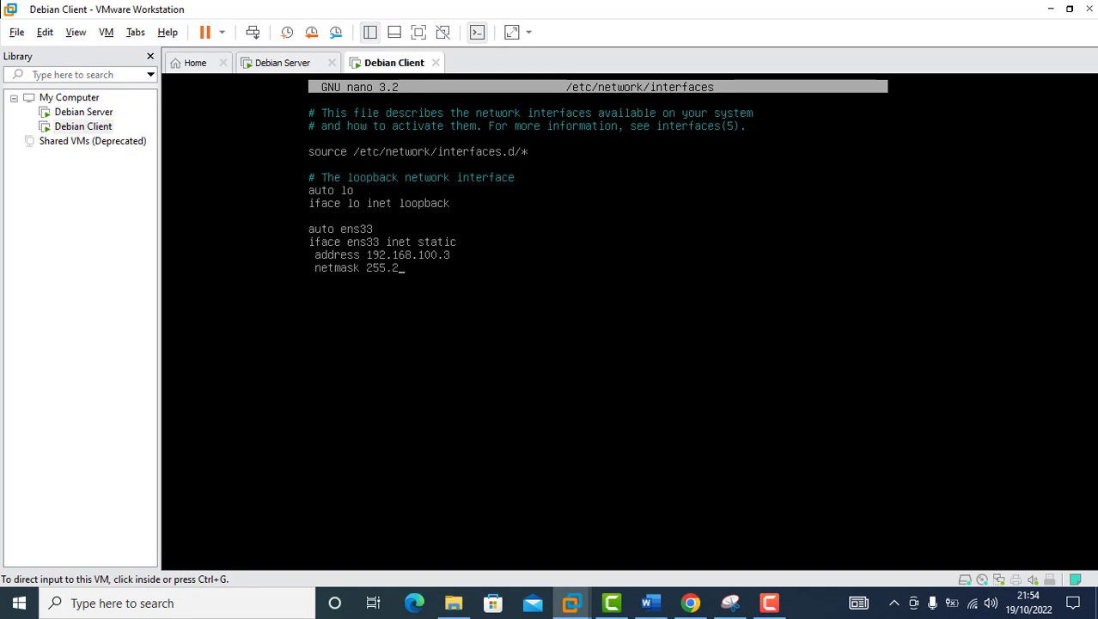
{"action": "type", "text": "55.255.0"}
{"action": "left_click", "coordinate": [325, 467]}
{"action": "key", "text": "ctrl+o"}
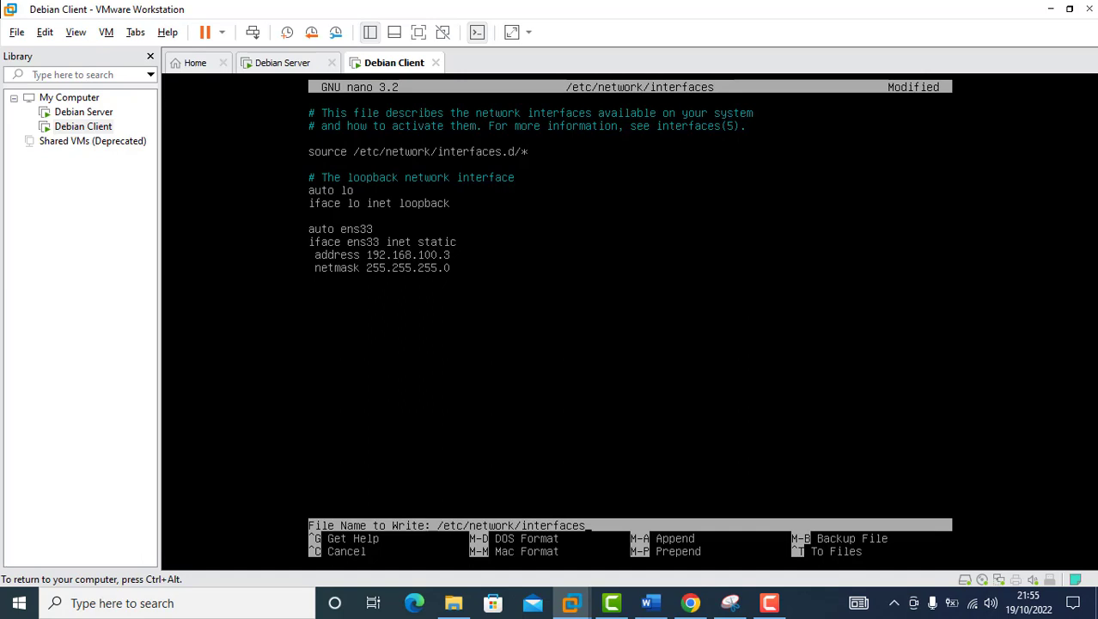
{"action": "key", "text": "Return"}
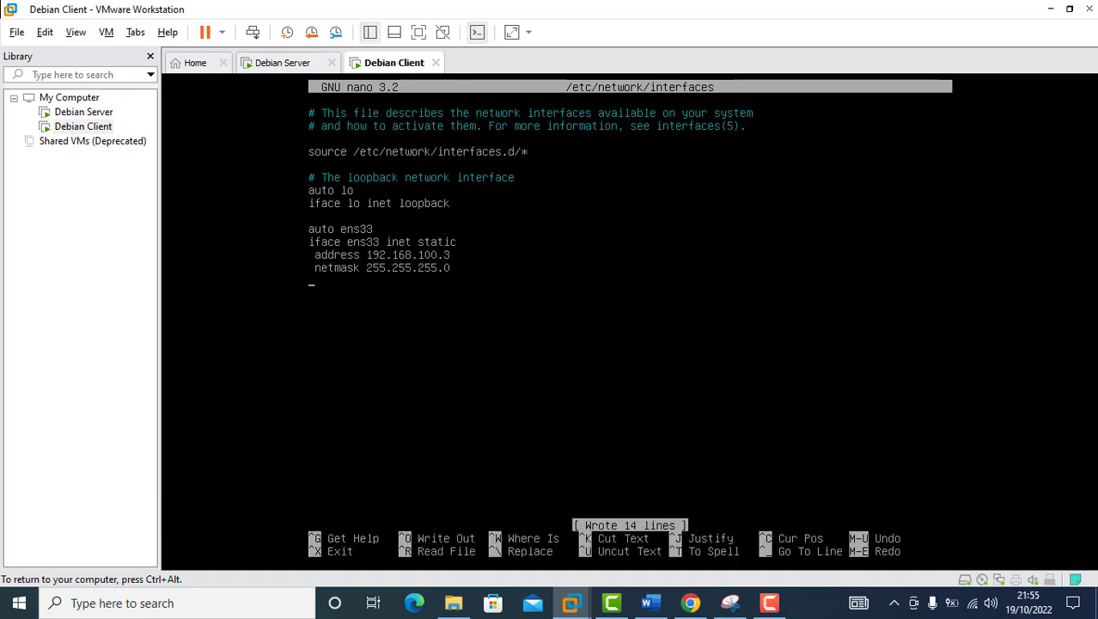
Step: Exit nano, restart the client's networking, and check ens33 shows 192.168.100.3
{"action": "key", "text": "ctrl+x"}
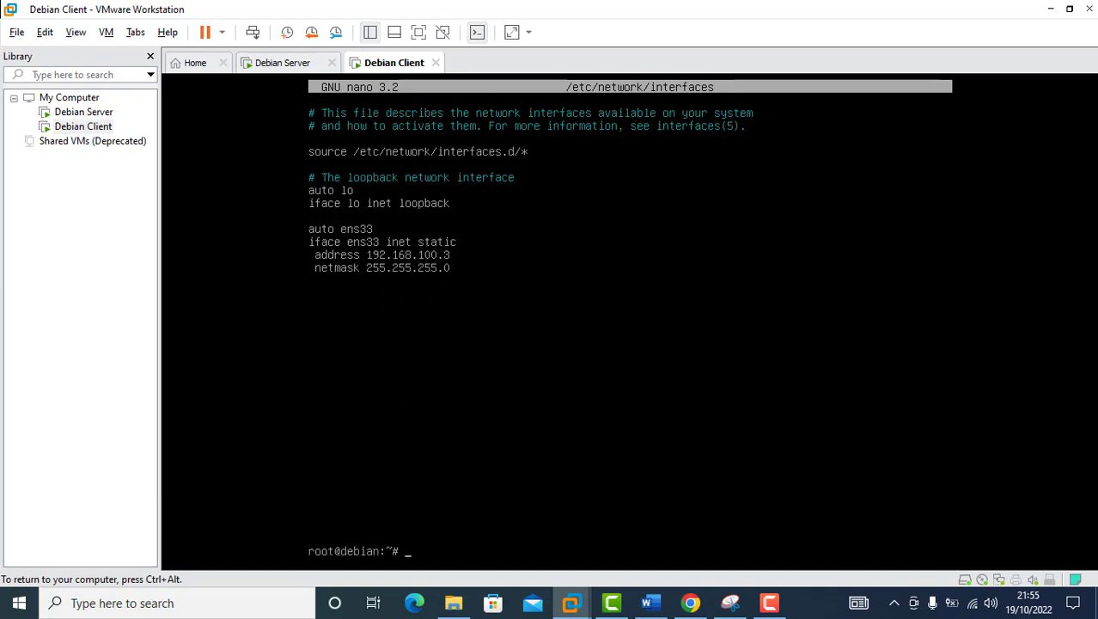
{"action": "type", "text": "service networking restart"}
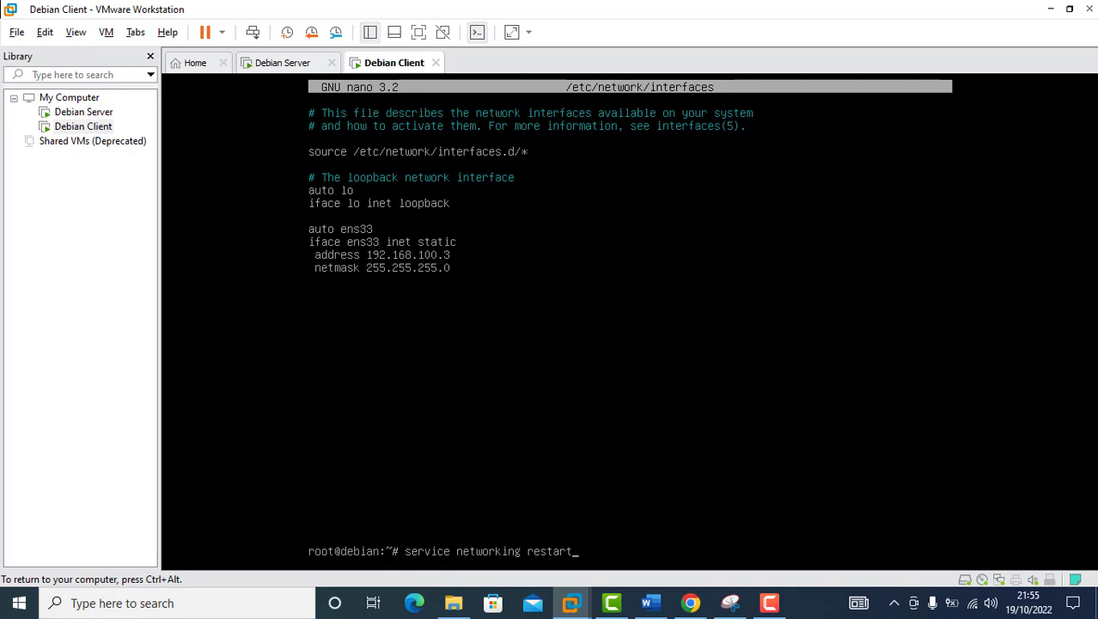
{"action": "key", "text": "Return"}
{"action": "type", "text": "ip a"}
{"action": "key", "text": "Return"}
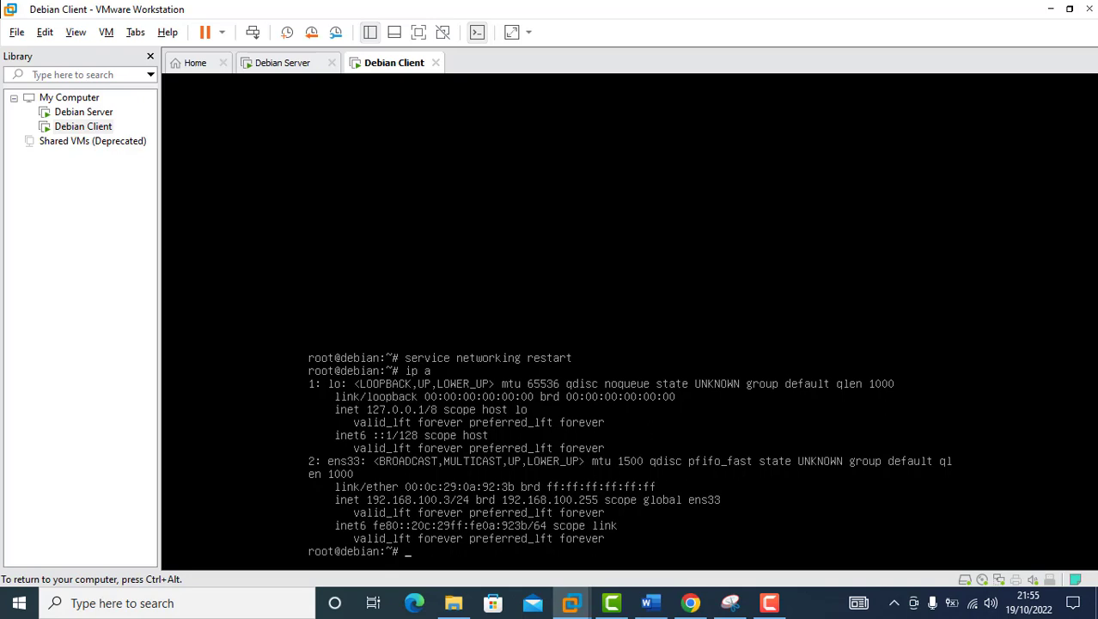
Step: Ping the server at 192.168.100.1 from the client, then stop the ping and release the console
{"action": "type", "text": "ping 192.168.100.1"}
{"action": "key", "text": "Return"}
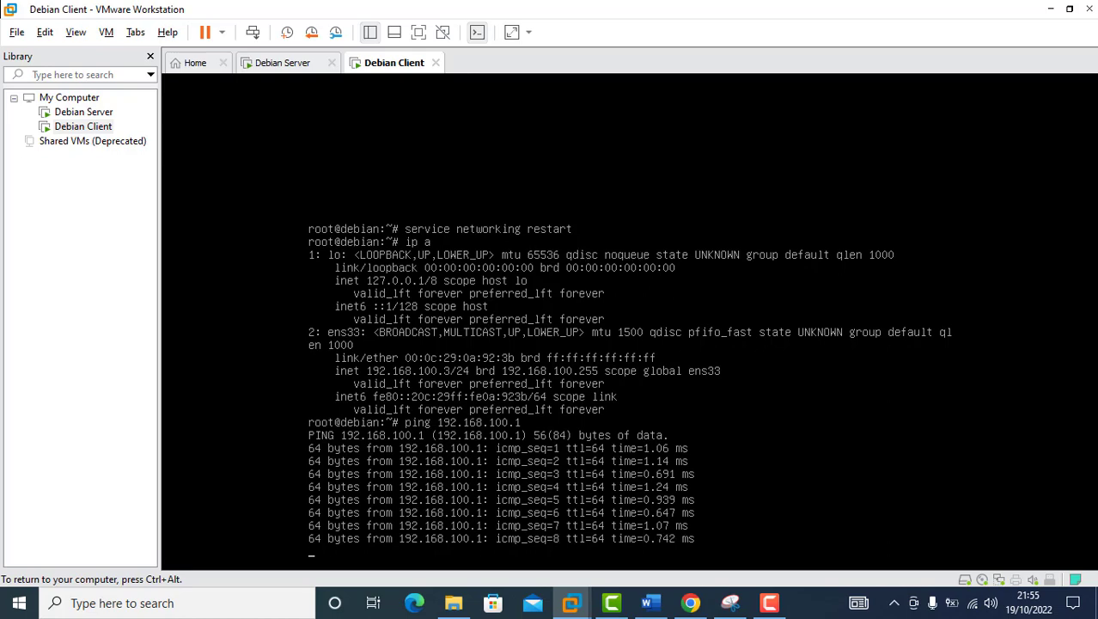
{"action": "key", "text": "ctrl+c"}
{"action": "key", "text": "ctrl+alt"}
Step: From the Debian Server console, ping 192.168.100.3 until replies arrive, then stop it and release input
{"action": "left_click", "coordinate": [293, 63]}
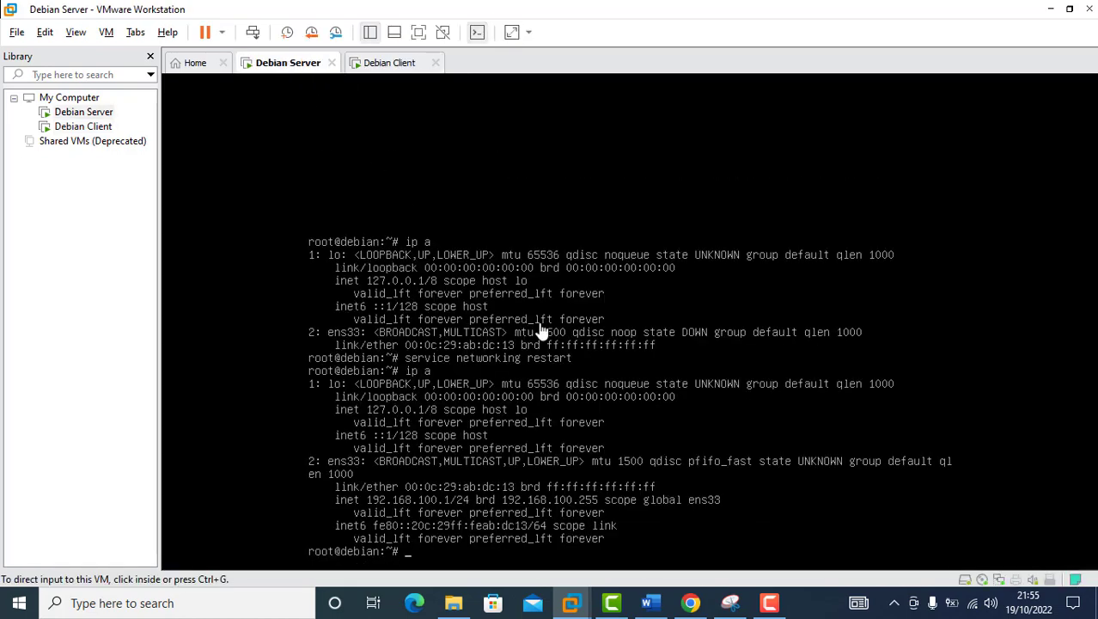
{"action": "left_click", "coordinate": [578, 519]}
{"action": "type", "text": "pi"}
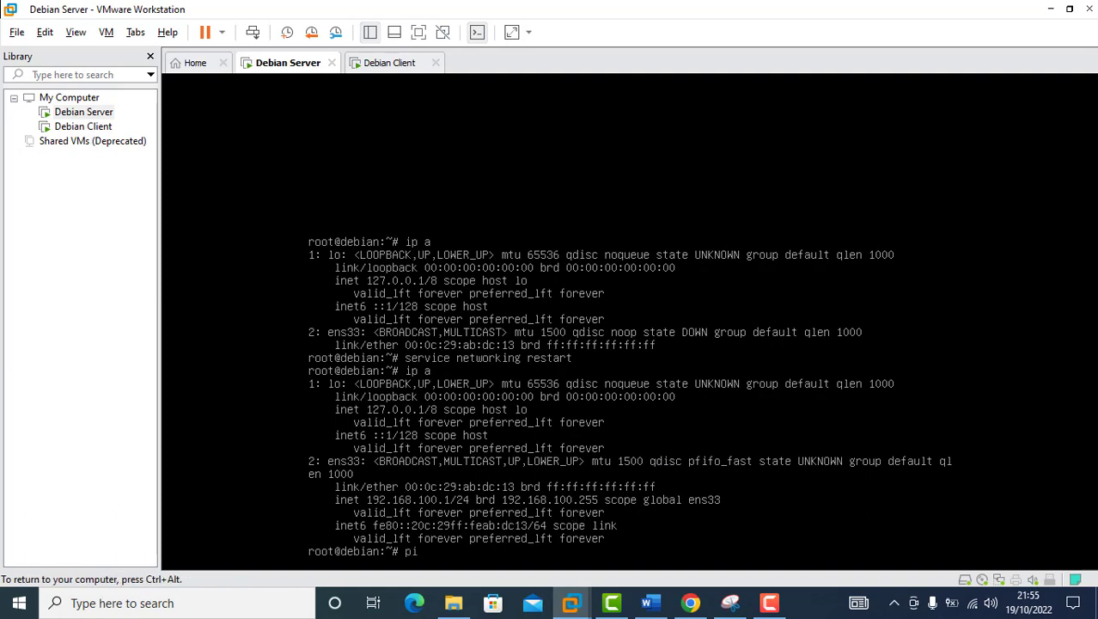
{"action": "type", "text": "ng 19"}
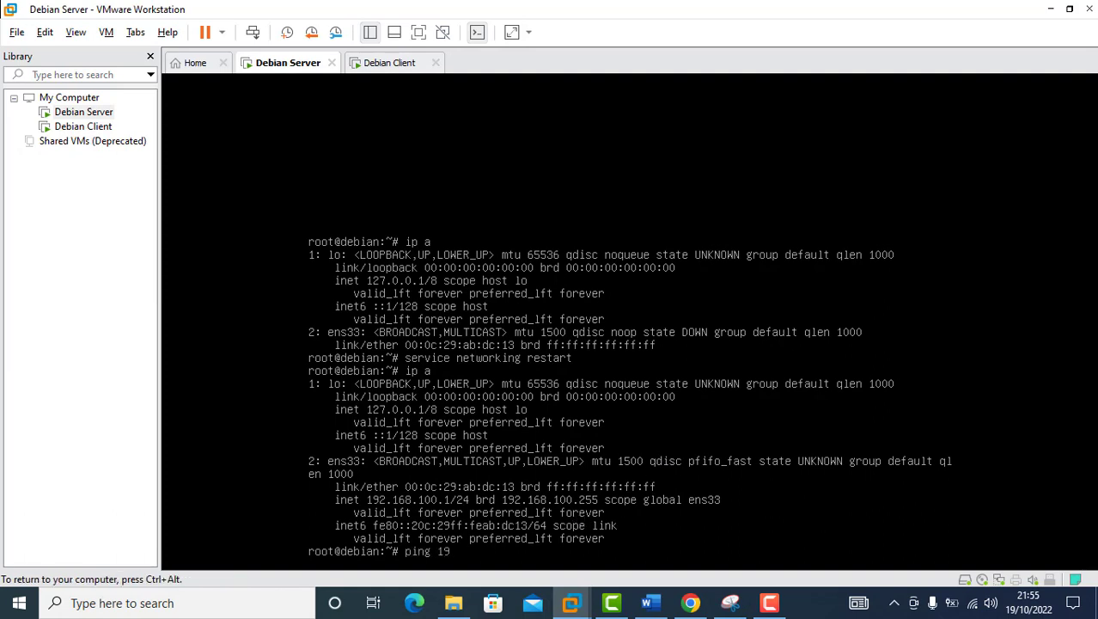
{"action": "type", "text": "2.168.100.3"}
{"action": "key", "text": "Return"}
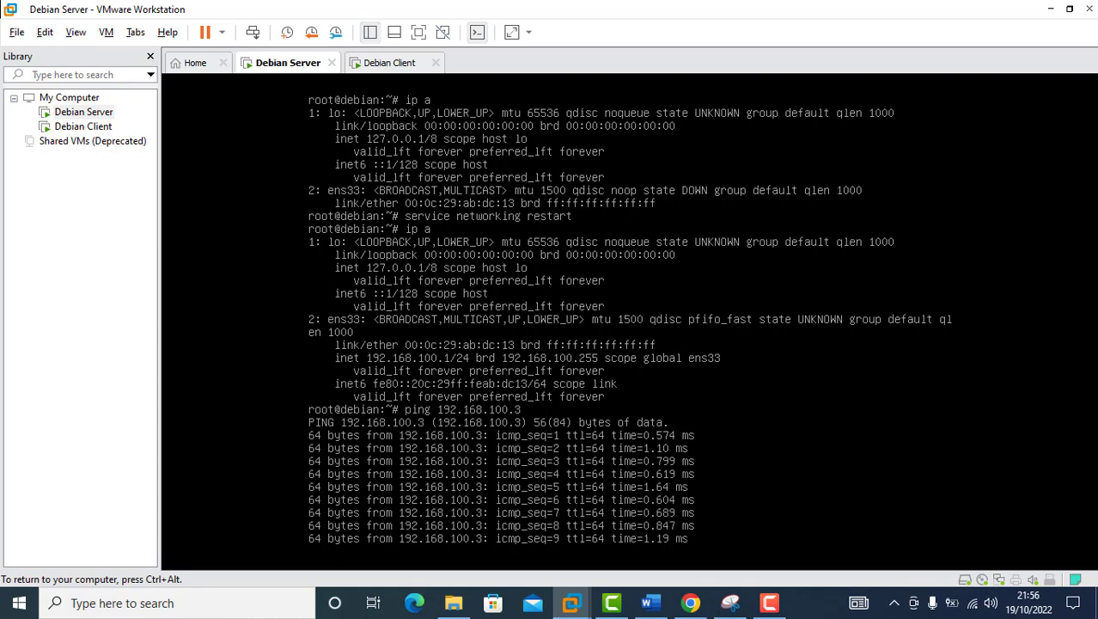
{"action": "key", "text": "ctrl+x"}
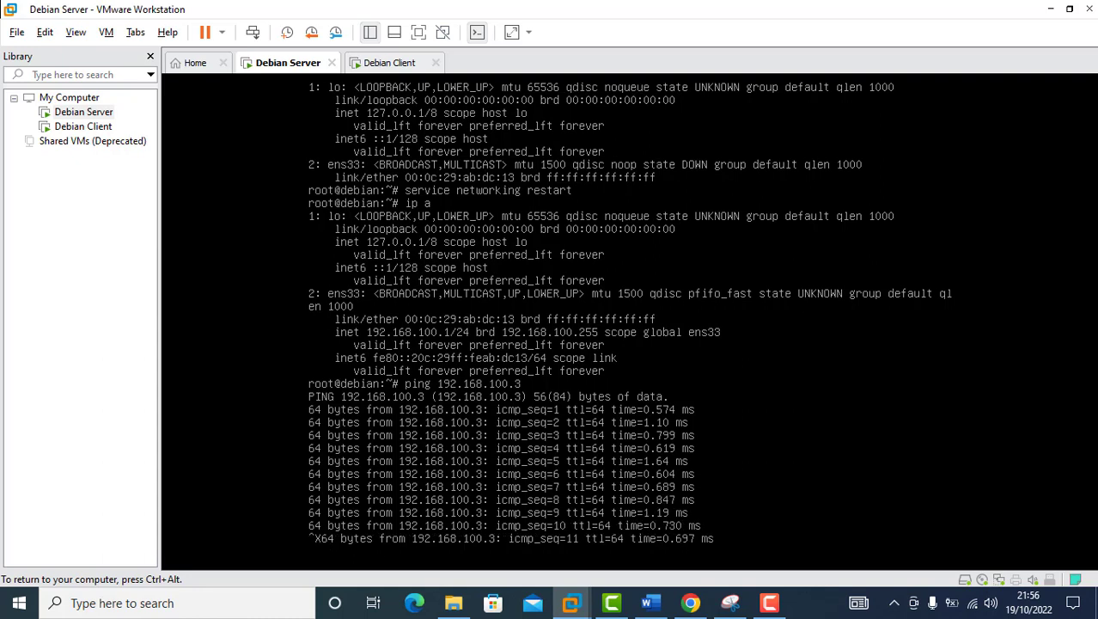
{"action": "key", "text": "ctrl+c"}
{"action": "key", "text": "ctrl+alt"}
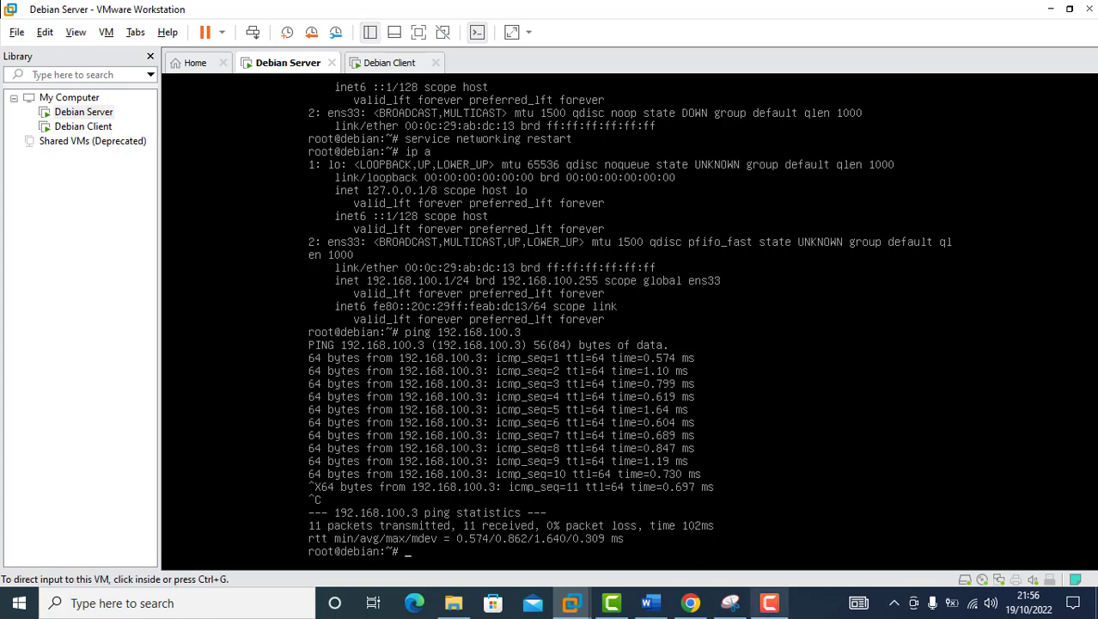
{"action": "left_click", "coordinate": [974, 604]}
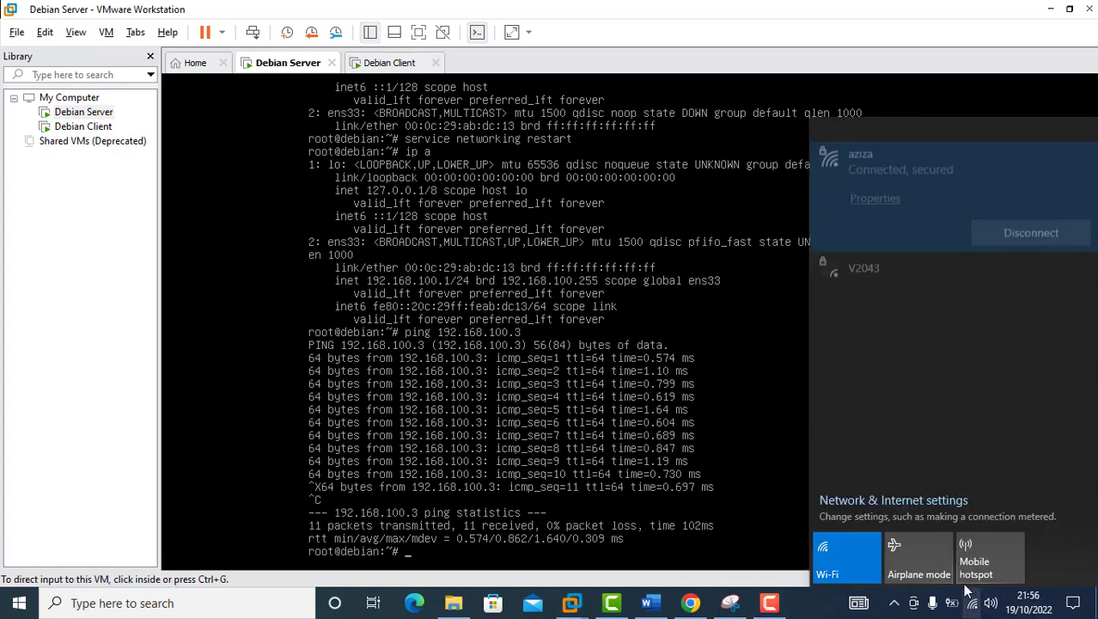
Step: Open the properties of the VMware Network Adapter VMnet1 from Network & Internet settings
{"action": "left_click", "coordinate": [921, 502]}
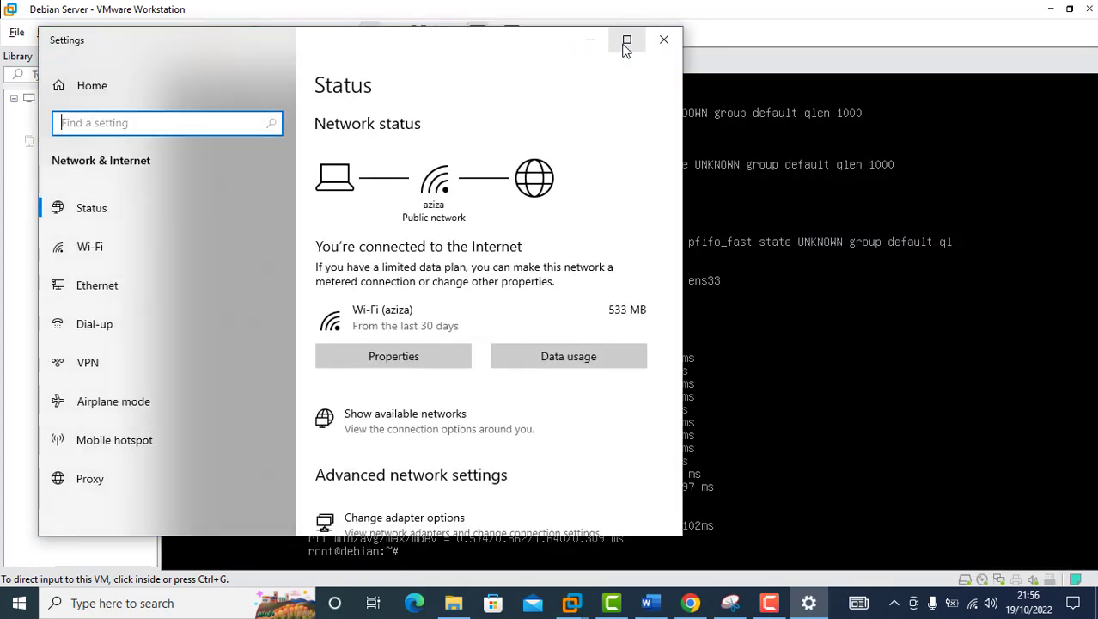
{"action": "left_click", "coordinate": [627, 39]}
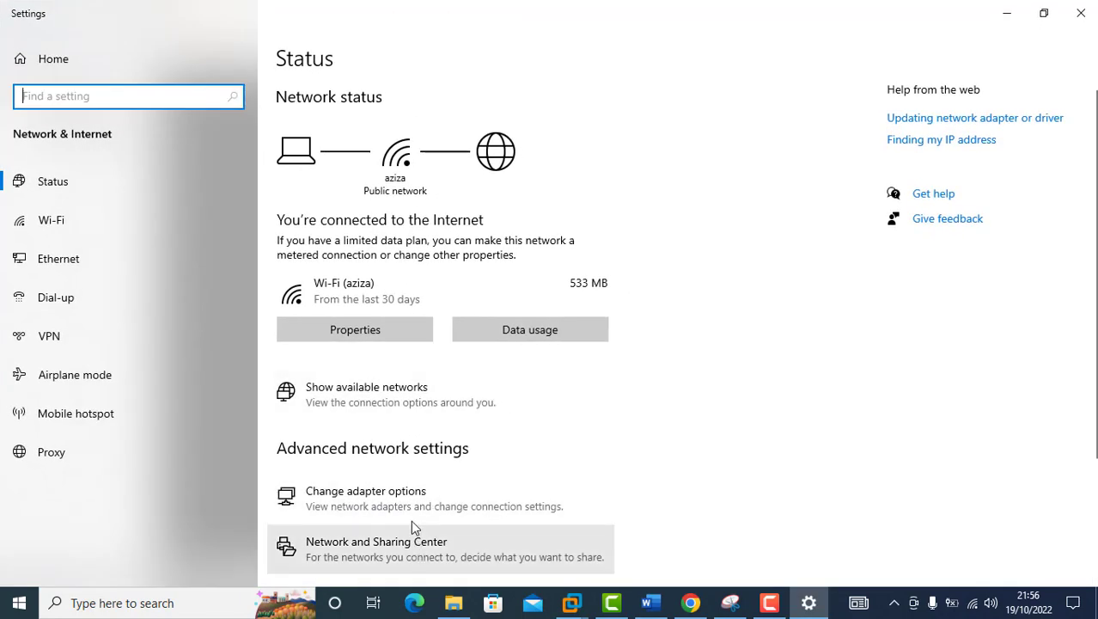
{"action": "left_click", "coordinate": [408, 488]}
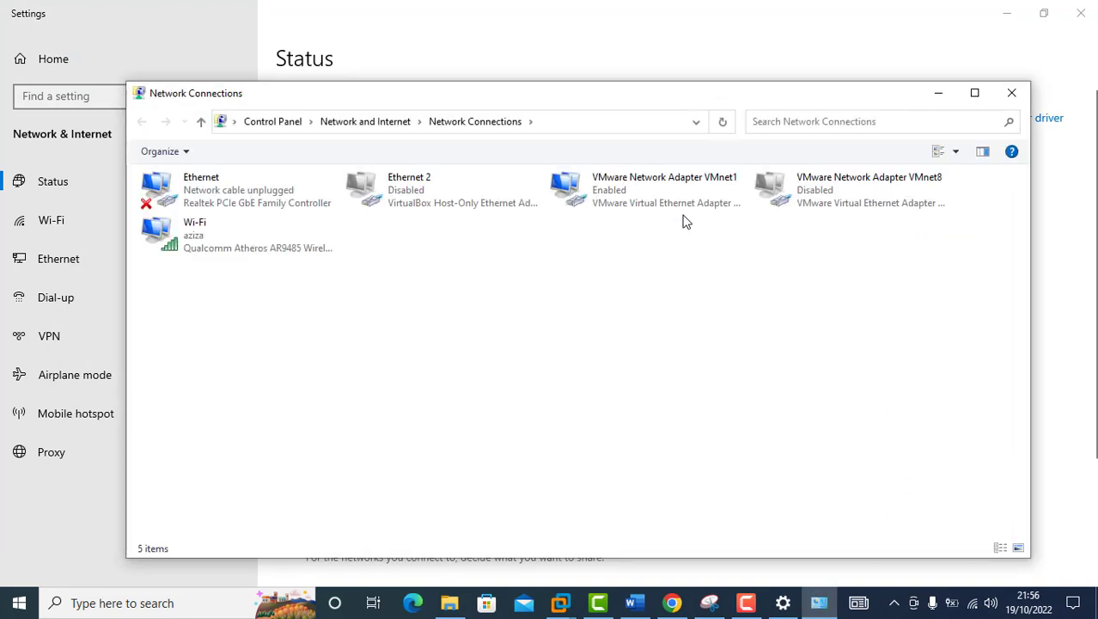
{"action": "left_click", "coordinate": [671, 202]}
{"action": "right_click", "coordinate": [667, 197]}
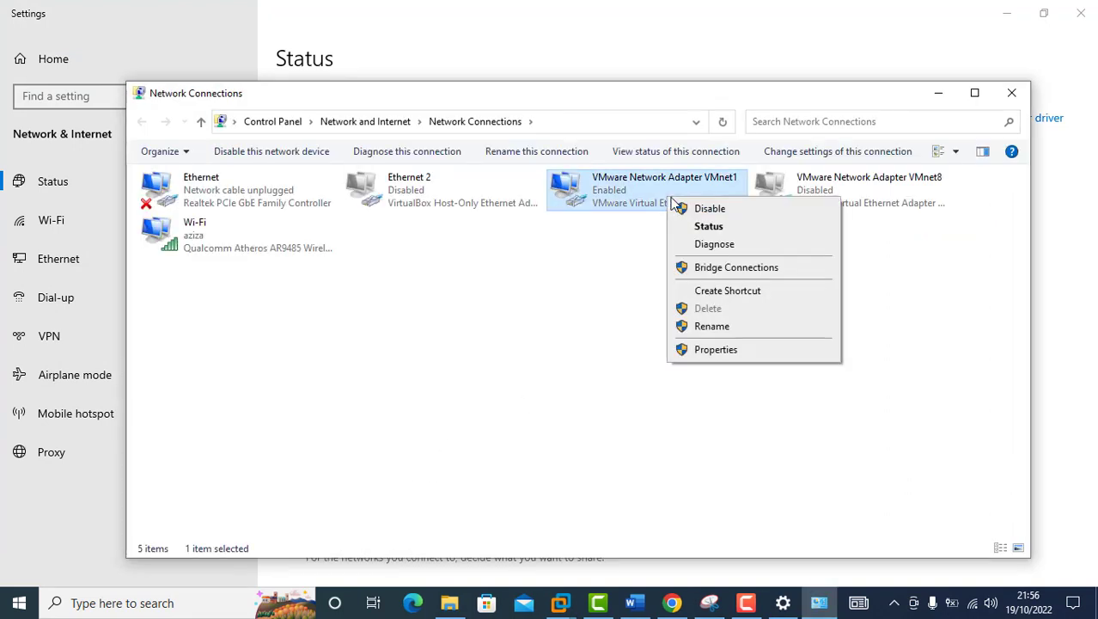
{"action": "left_click", "coordinate": [716, 350]}
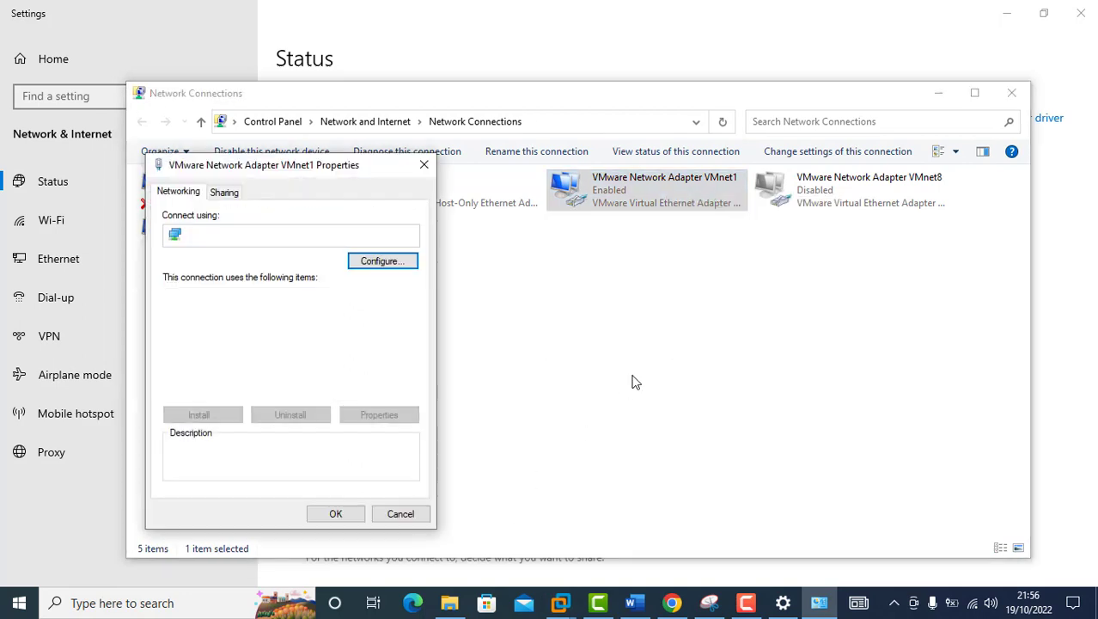
Step: Give VMnet1 static IPv4 address 192.168.100.2 with mask 255.255.255.0 and apply the changes
{"action": "left_click_drag", "start_coordinate": [353, 166], "coordinate": [586, 120]}
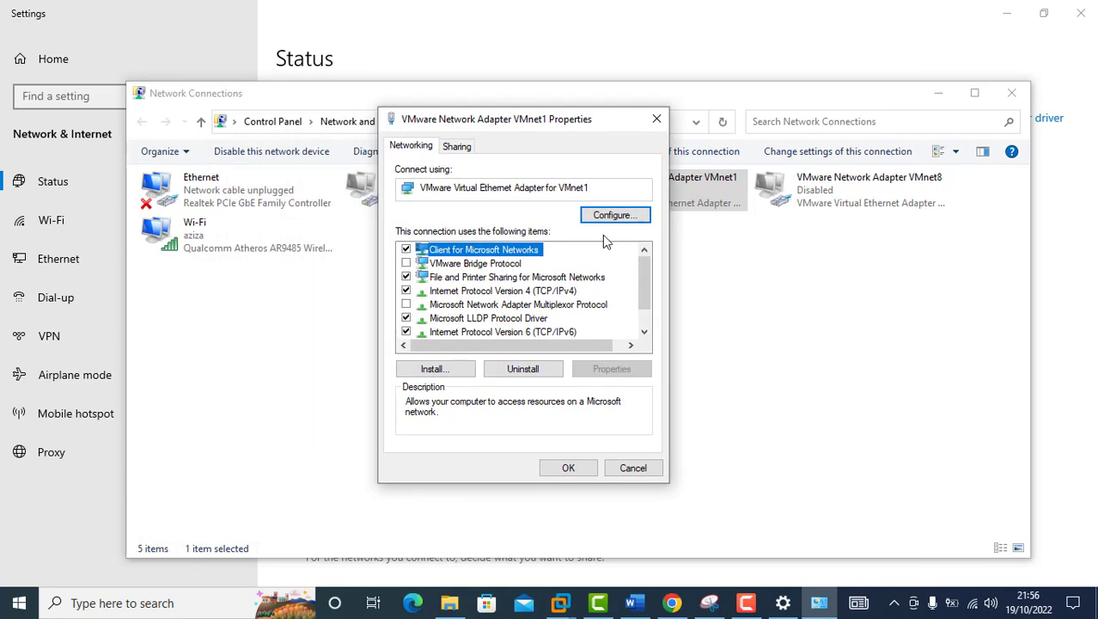
{"action": "double_click", "coordinate": [560, 290]}
{"action": "left_click", "coordinate": [554, 296]}
{"action": "left_click", "coordinate": [584, 316]}
{"action": "type", "text": "192 . 168 . 100 . 2"}
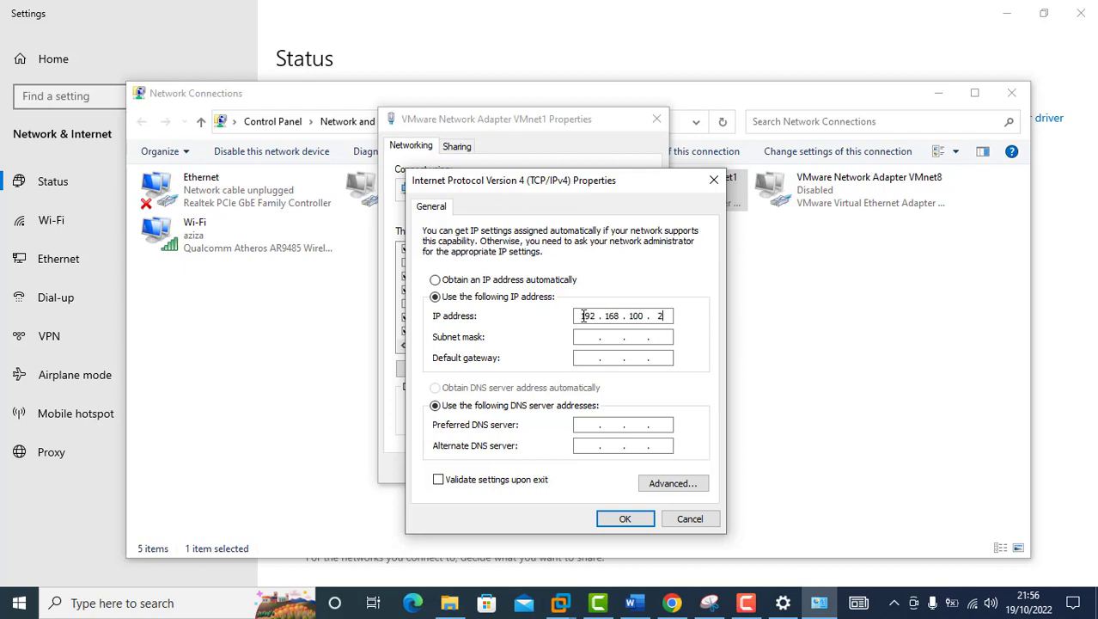
{"action": "left_click", "coordinate": [592, 337]}
{"action": "left_click", "coordinate": [625, 518]}
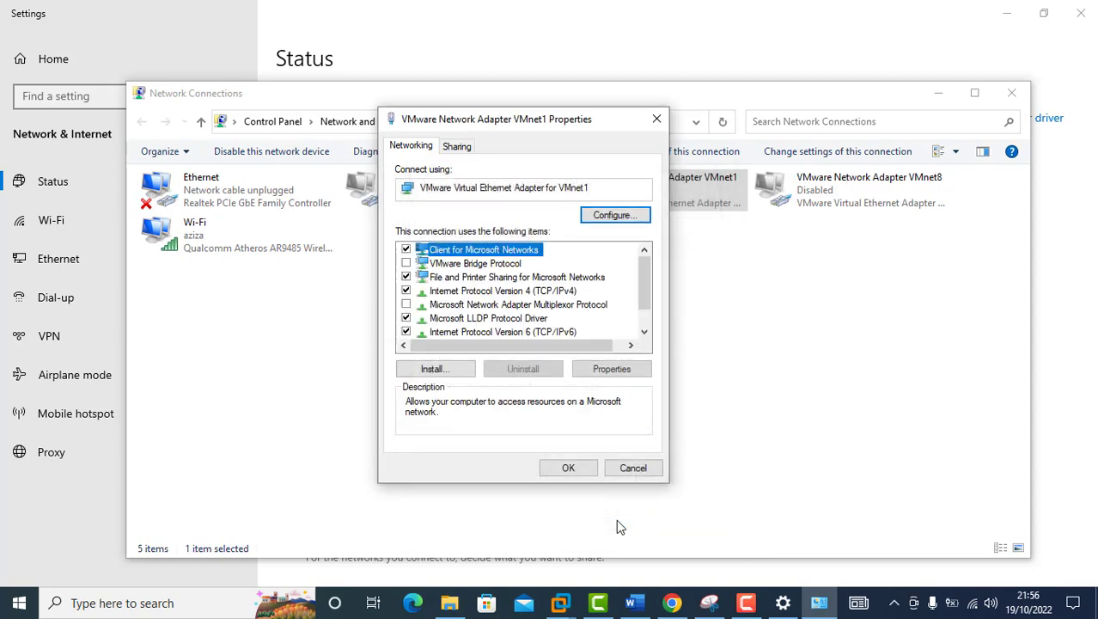
{"action": "left_click", "coordinate": [568, 468]}
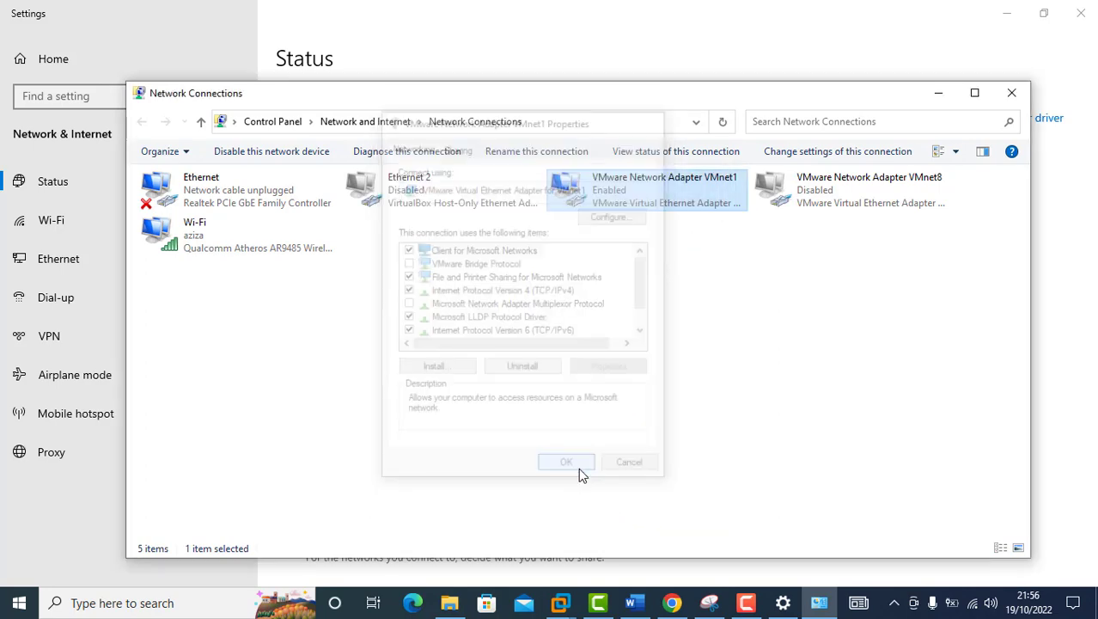
{"action": "left_click", "coordinate": [948, 99]}
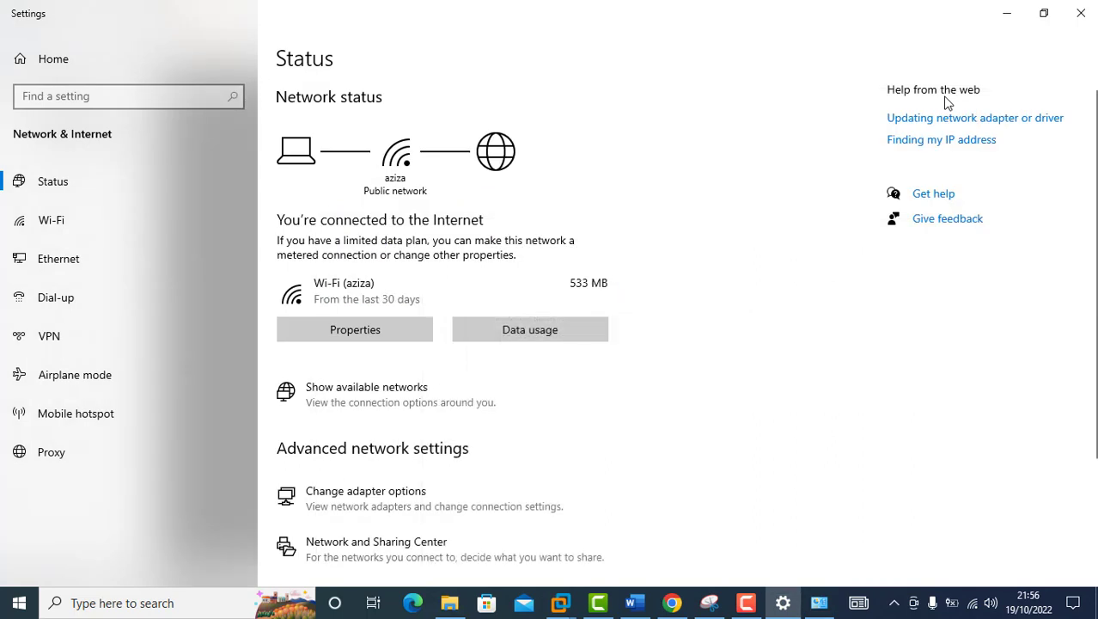
Step: Ping the Debian Server at 192.168.100.1 from the Windows Run prompt
{"action": "key", "text": "super+r"}
{"action": "type", "text": "p"}
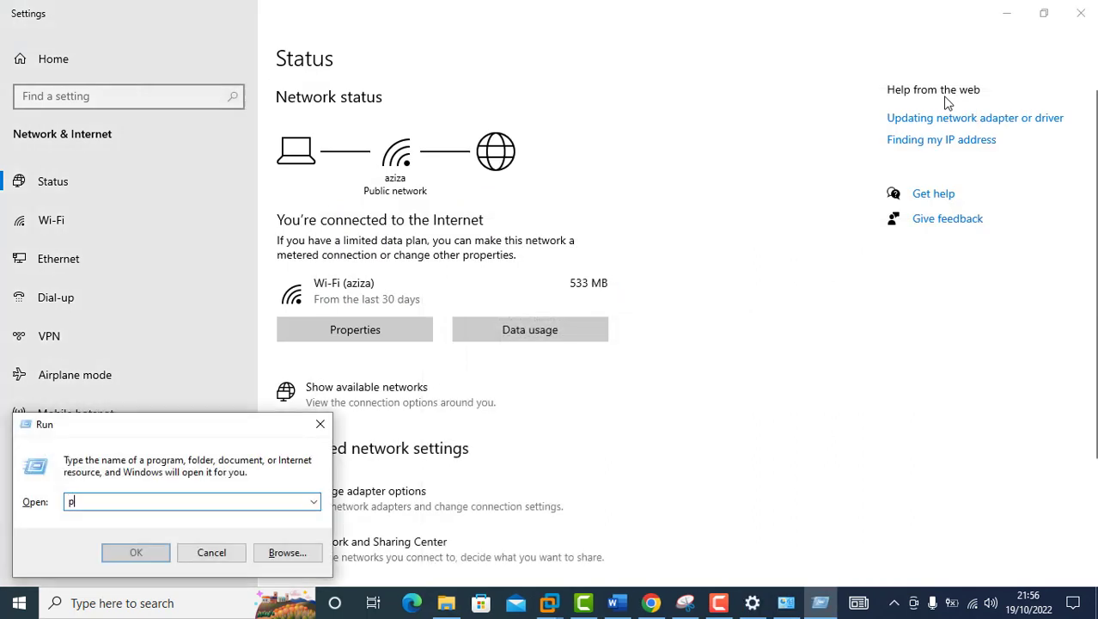
{"action": "type", "text": "ing 19"}
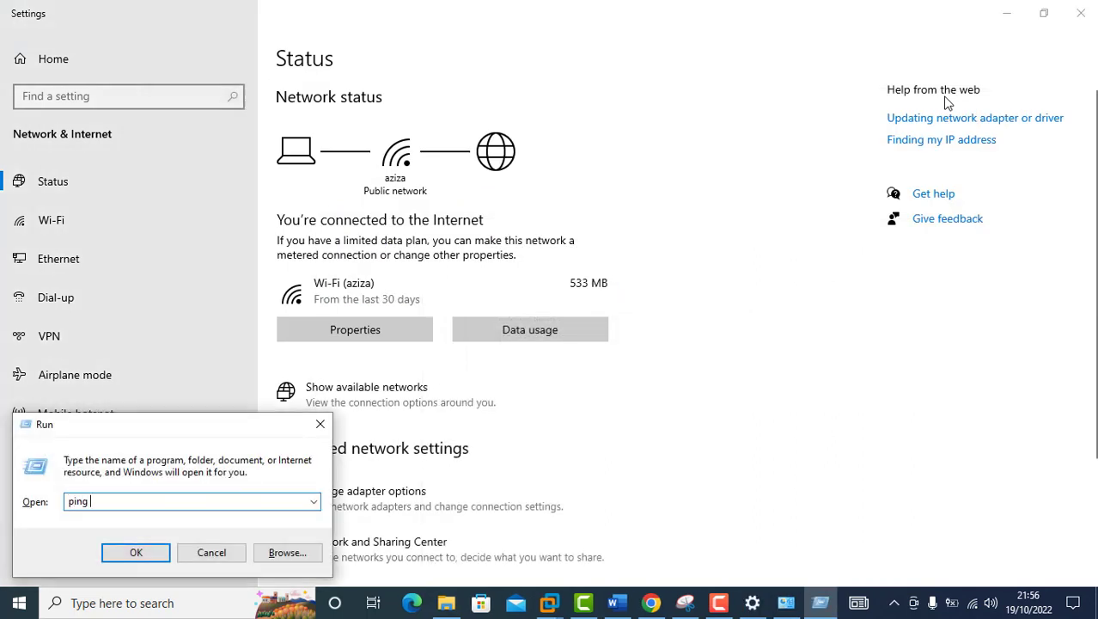
{"action": "type", "text": "2.168.100.1"}
{"action": "key", "text": "Return"}
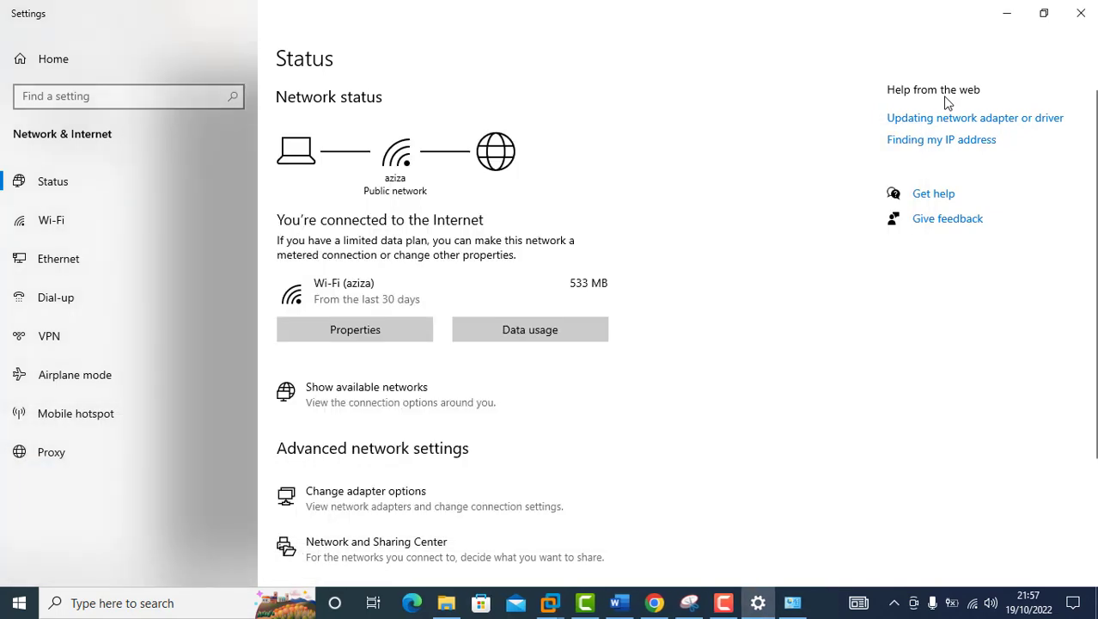
Step: Rerun the ping from the Run prompt with the address changed to 192.168.100.2
{"action": "key", "text": "super+r"}
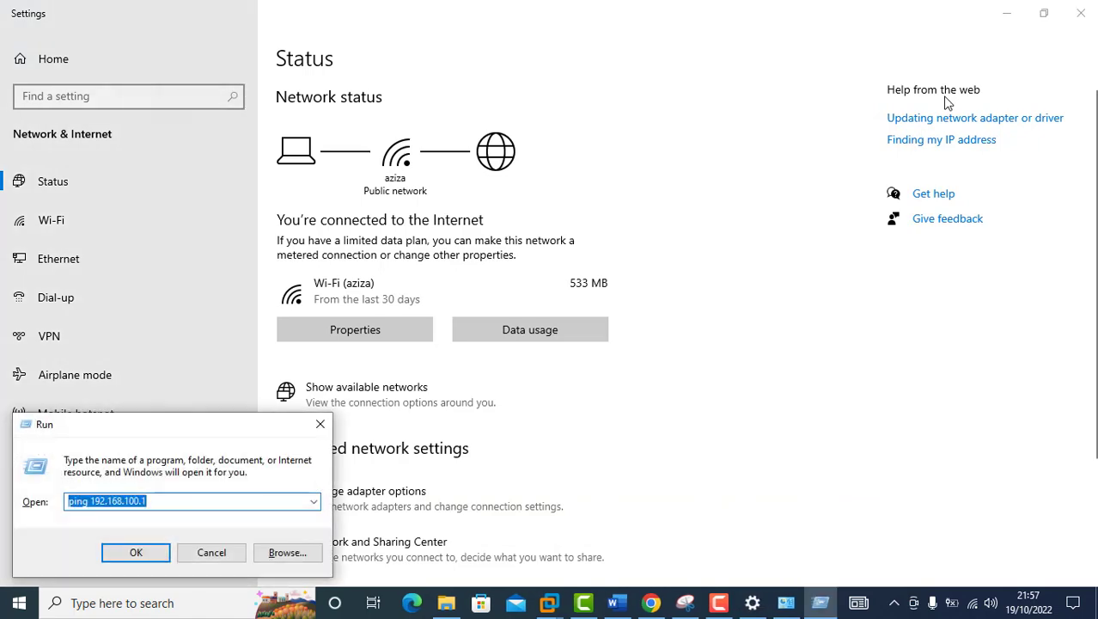
{"action": "key", "text": "End"}
{"action": "key", "text": "BackSpace"}
{"action": "type", "text": "2"}
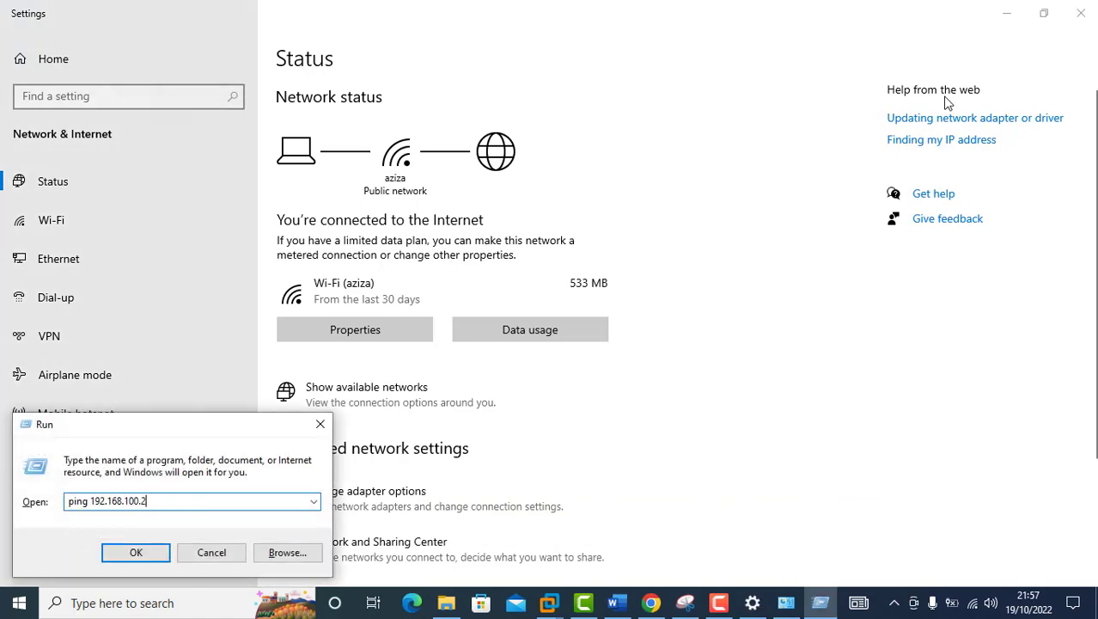
{"action": "key", "text": "Return"}
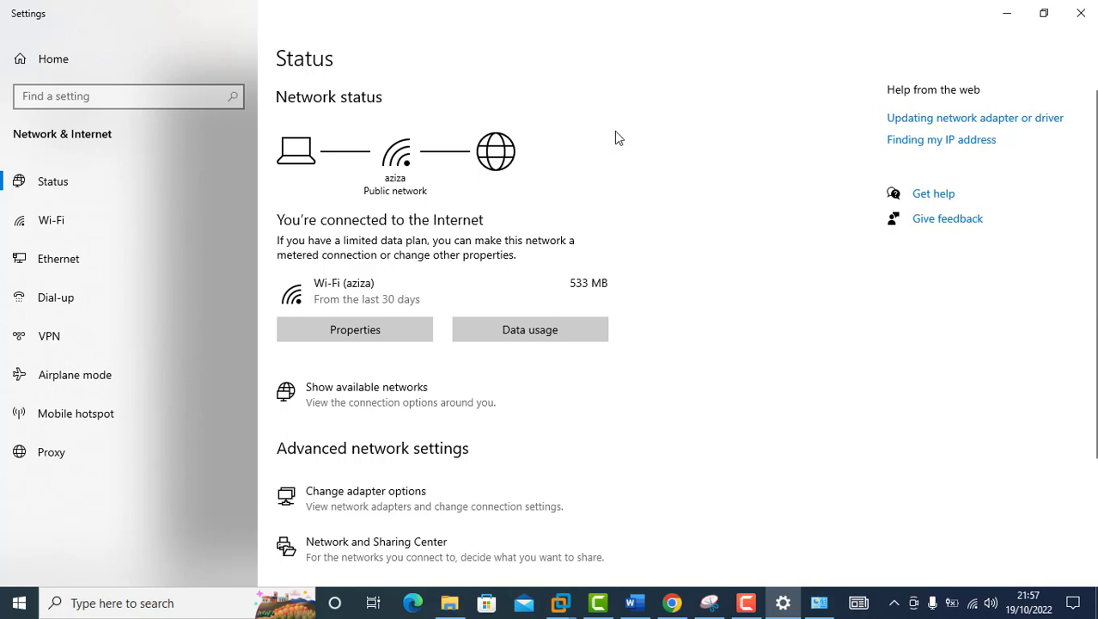
{"action": "left_click", "coordinate": [566, 603]}
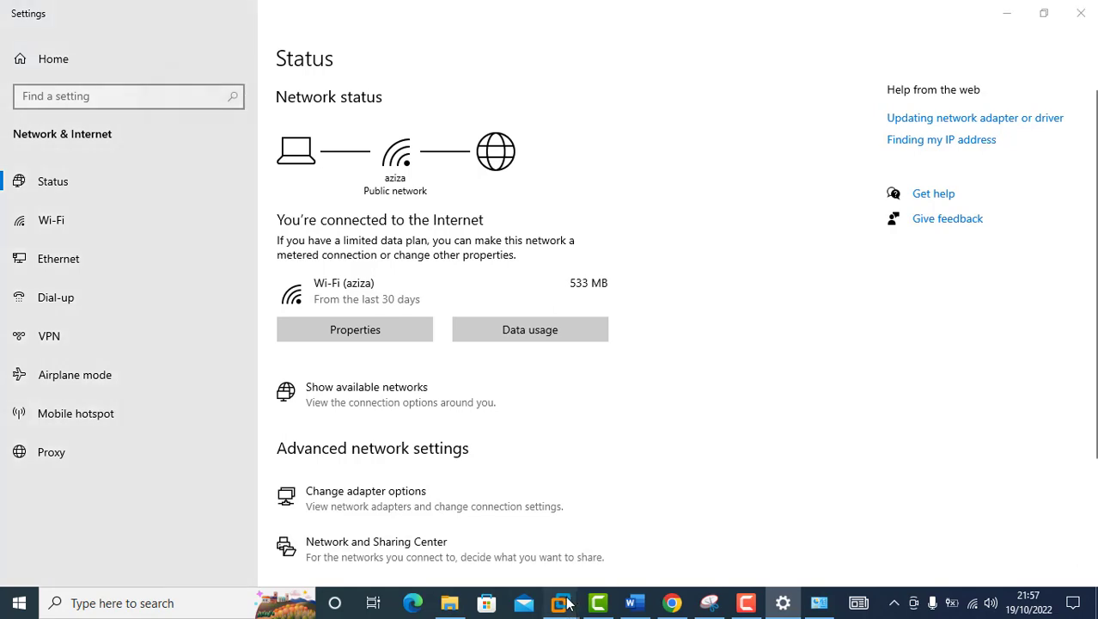
Step: Ping the host at 192.168.100.2 from the Debian Server console, then stop it and release input
{"action": "left_click", "coordinate": [572, 532]}
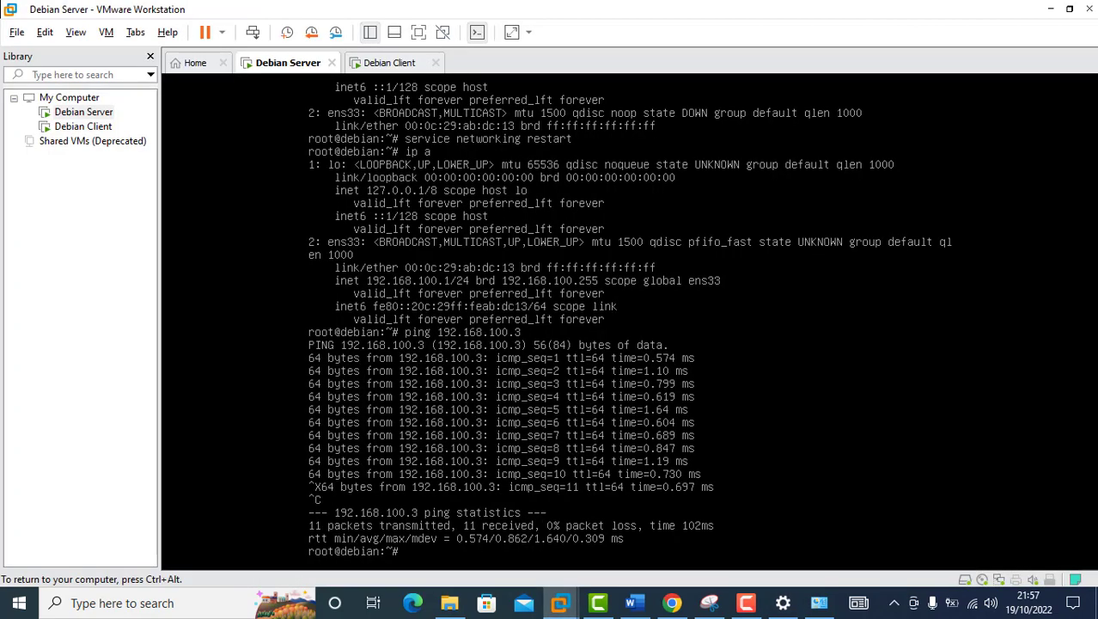
{"action": "type", "text": "ping 192.168.100.2"}
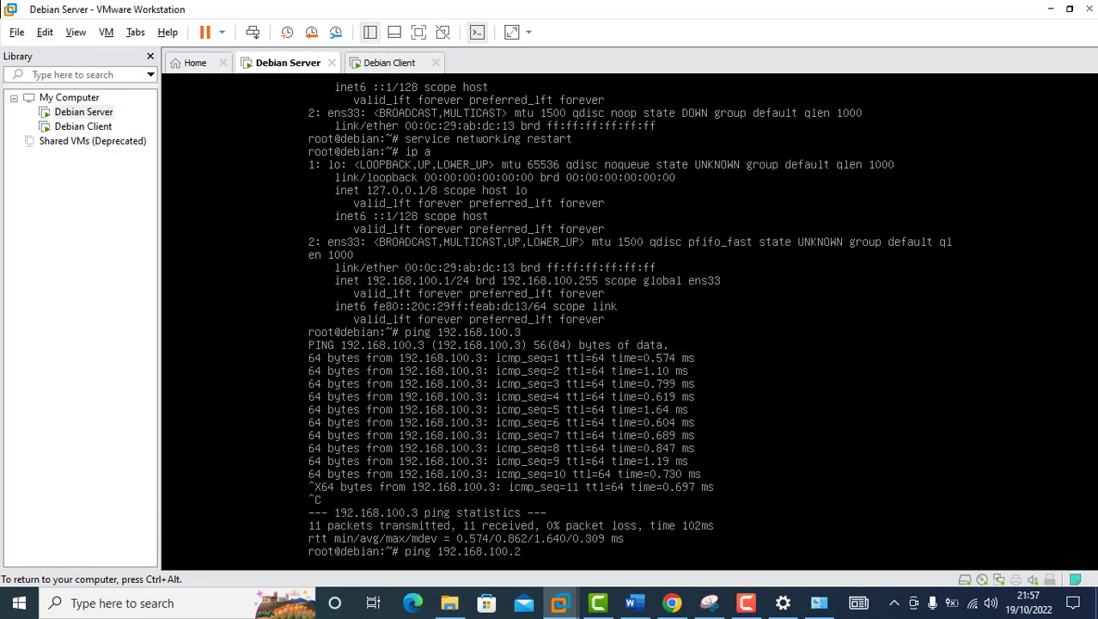
{"action": "key", "text": "Return"}
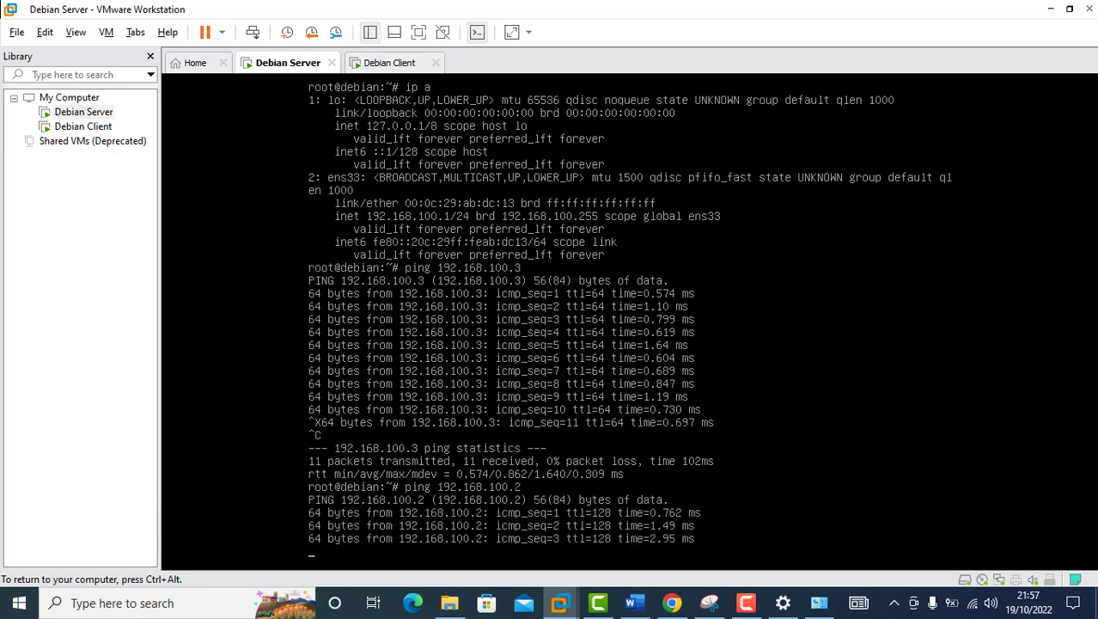
{"action": "key", "text": "ctrl+c"}
{"action": "key", "text": "ctrl+alt"}
Step: On the Debian Client, dismiss the VMware Tools reminder and ping 192.168.100.2 until 14 replies arrive
{"action": "left_click", "coordinate": [384, 69]}
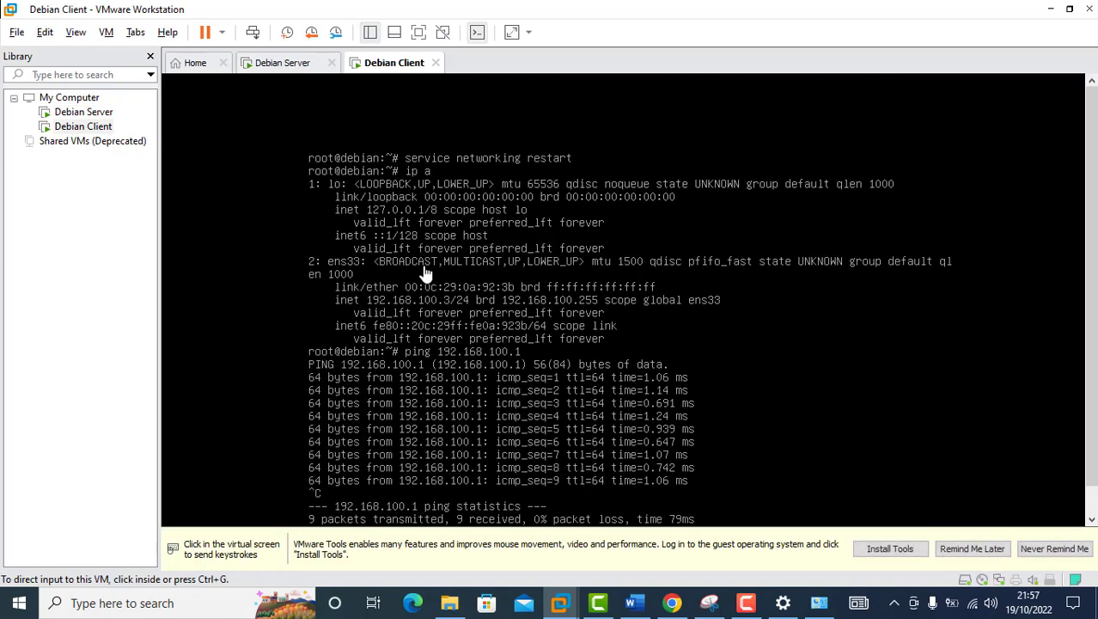
{"action": "left_click", "coordinate": [971, 556]}
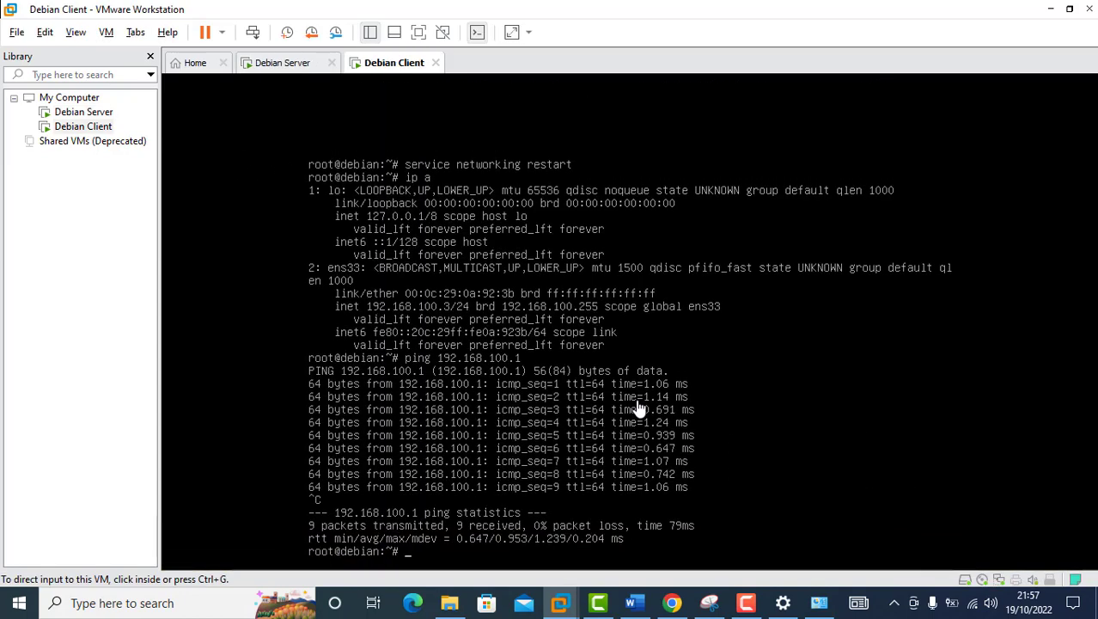
{"action": "left_click", "coordinate": [640, 409]}
{"action": "type", "text": "p"}
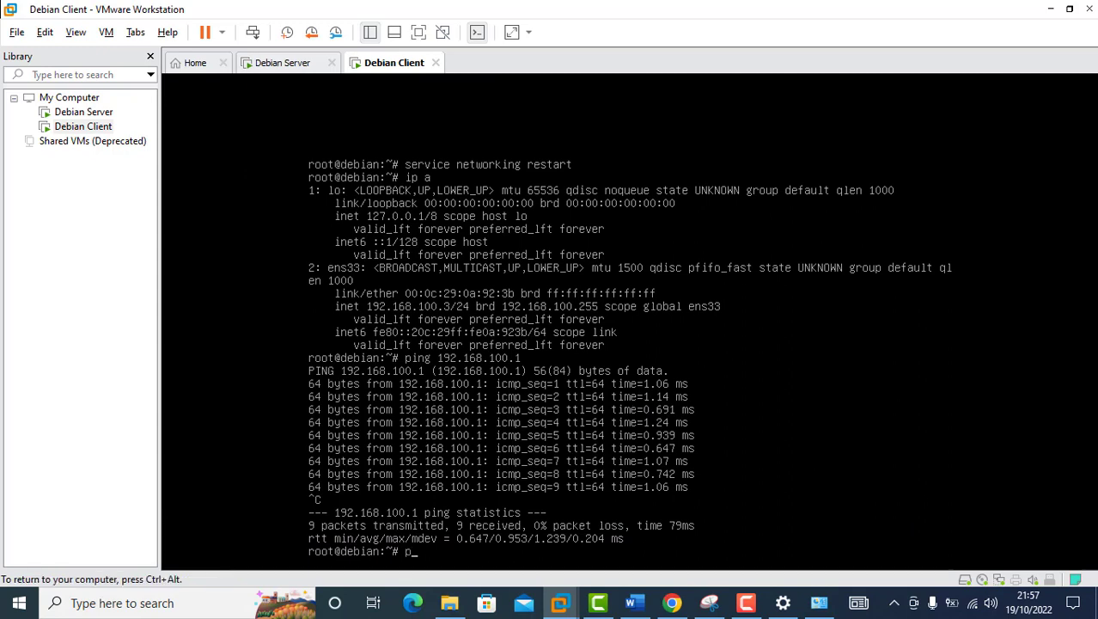
{"action": "type", "text": "ing 192.168.100.2"}
{"action": "key", "text": "Return"}
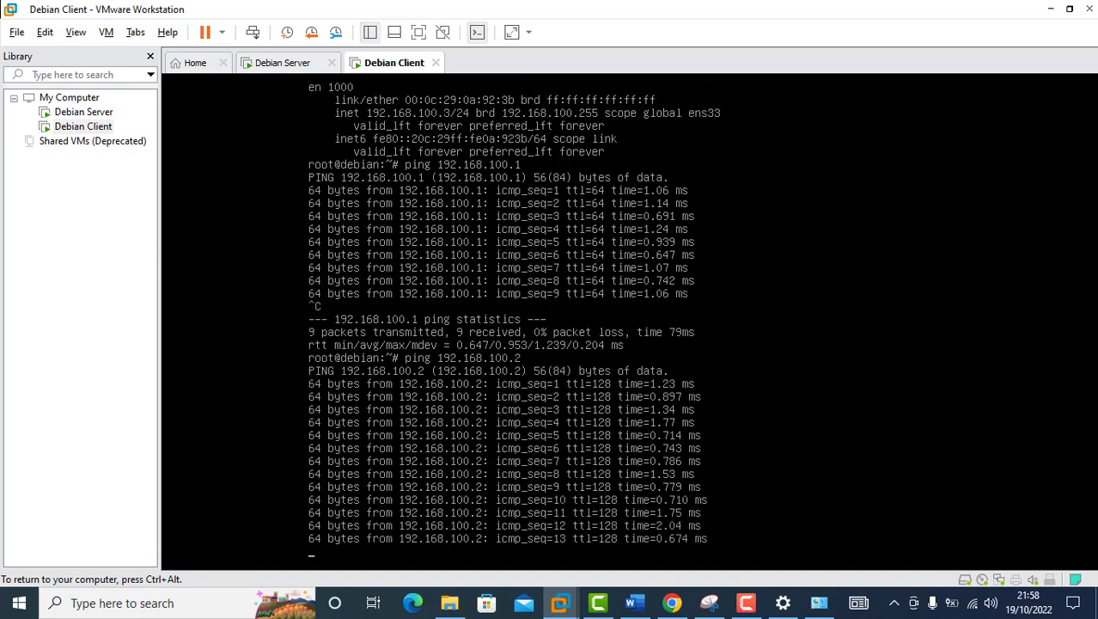
{"action": "key", "text": "ctrl+c"}
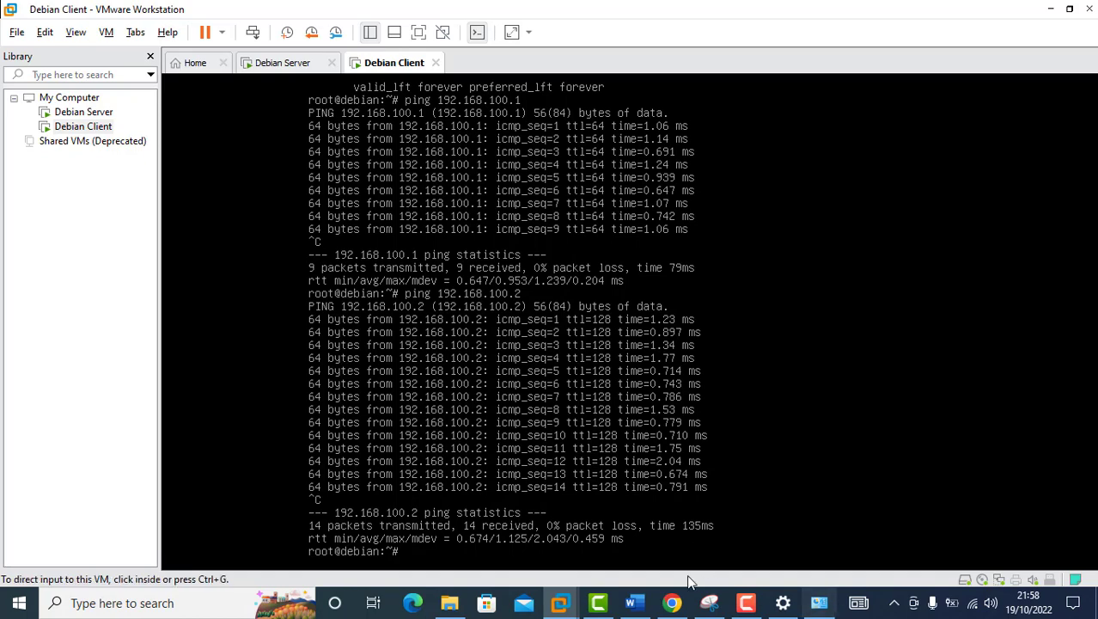
{"action": "left_click", "coordinate": [634, 602]}
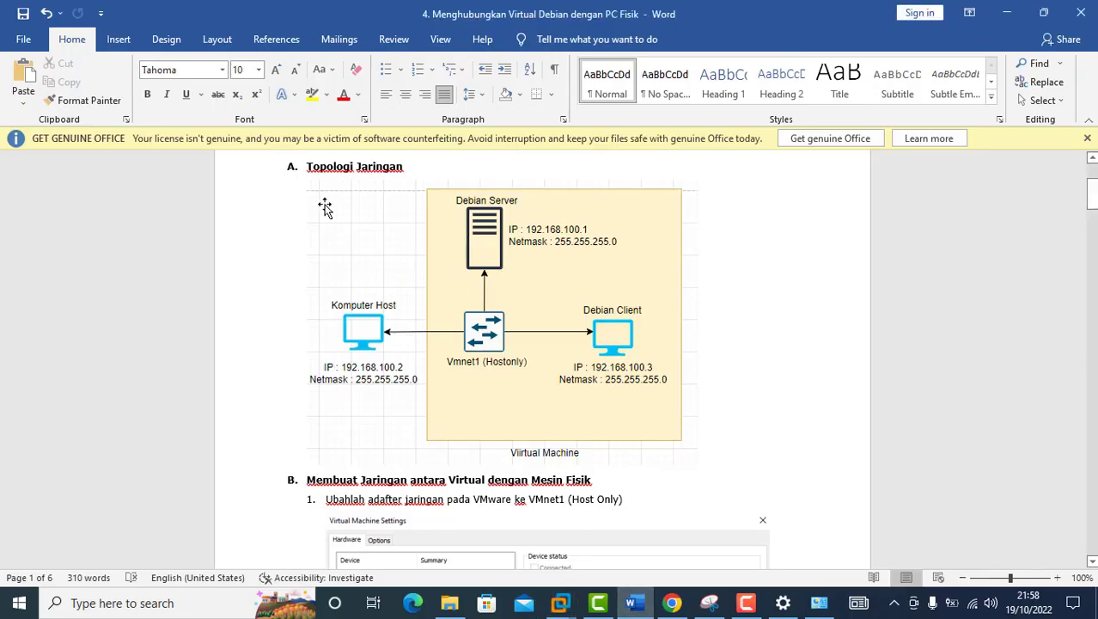